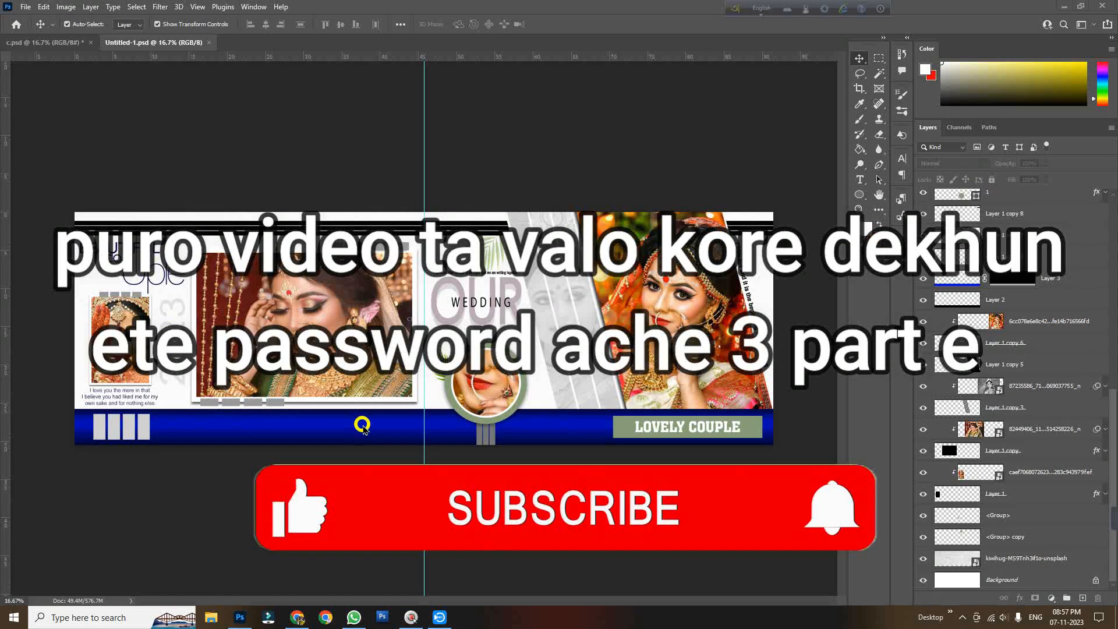
Zoom in and pan around the wedding album spread to examine its layout and photo areas
key("ctrl+space")
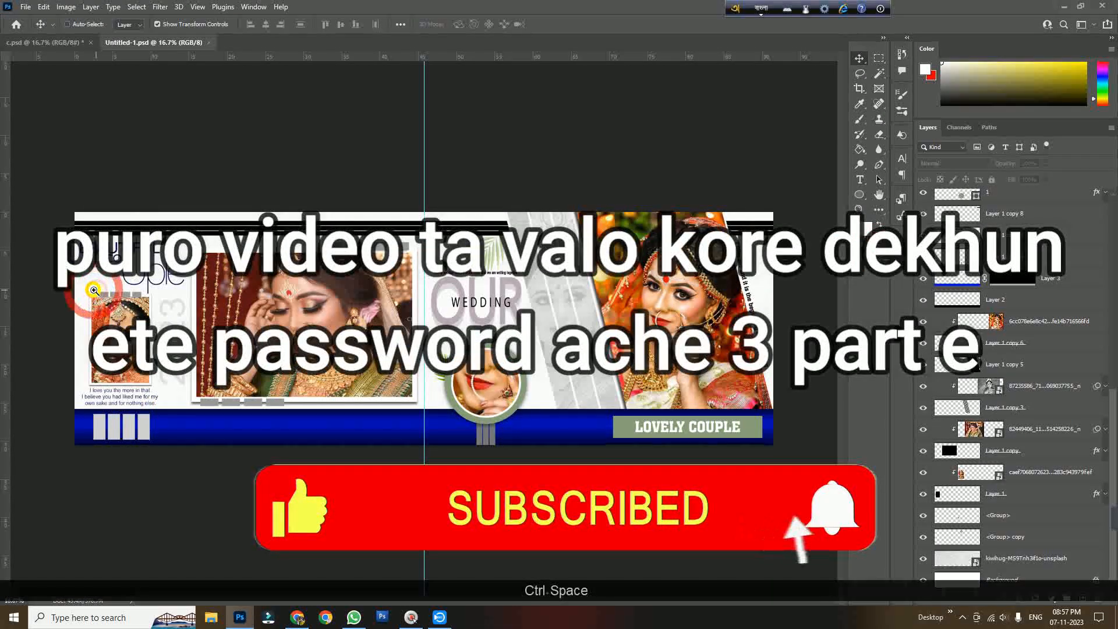
left_click(147, 301, "ctrl")
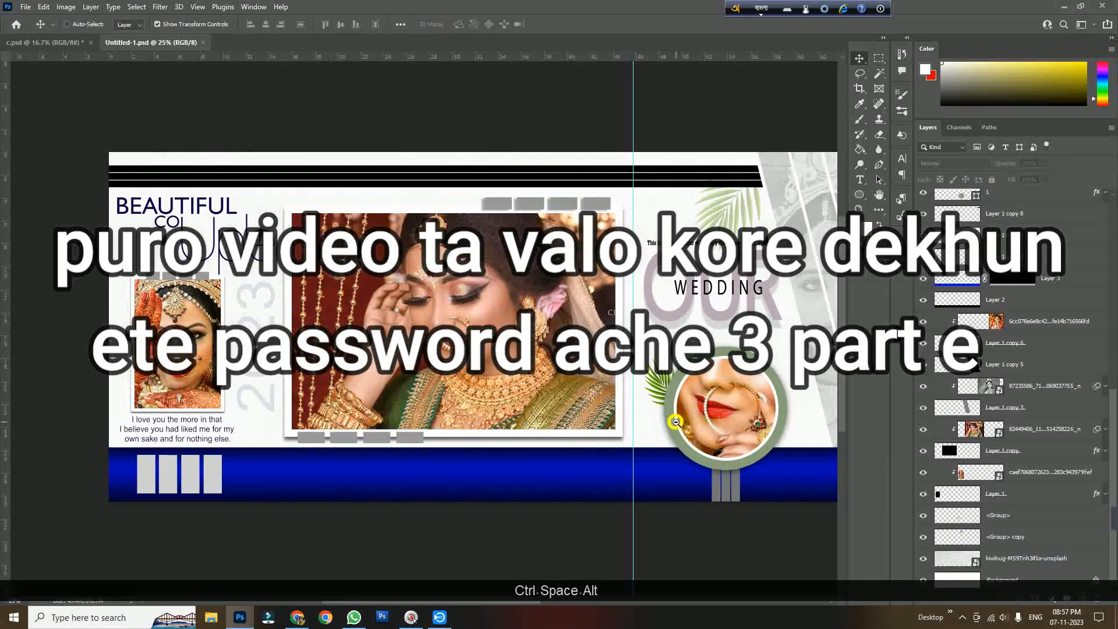
left_click(366, 236, "ctrl+alt")
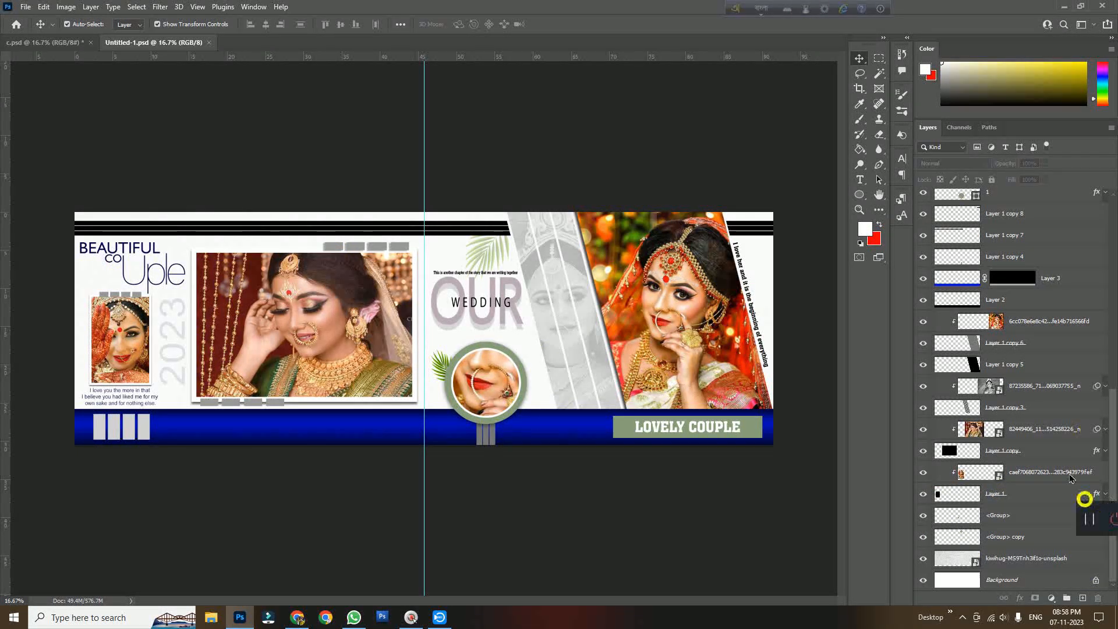
left_click(631, 526)
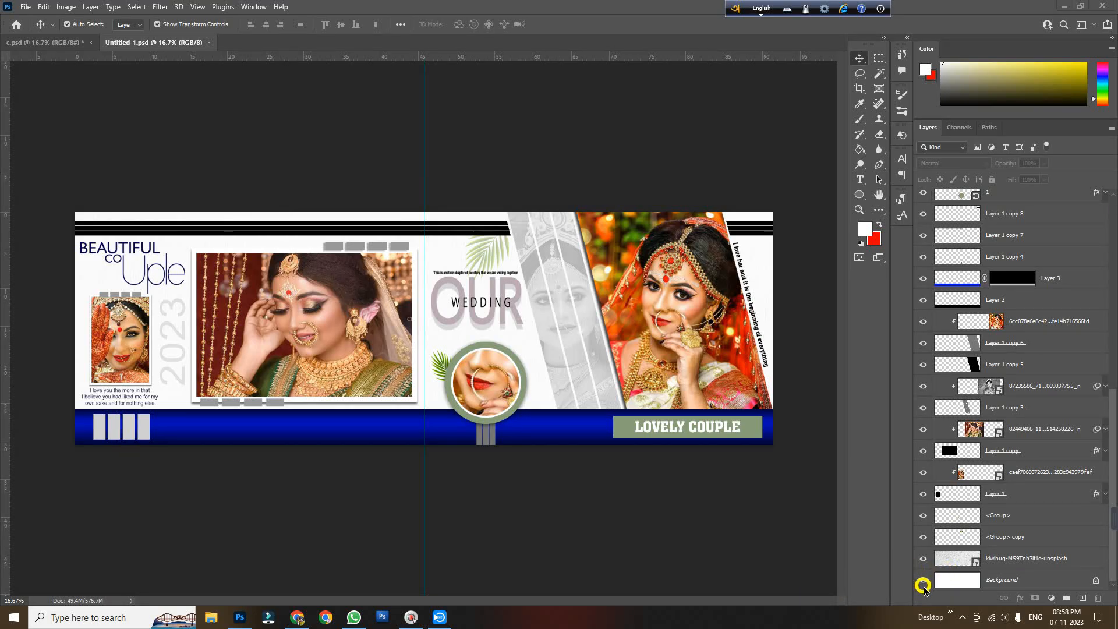
key("ctrl+space")
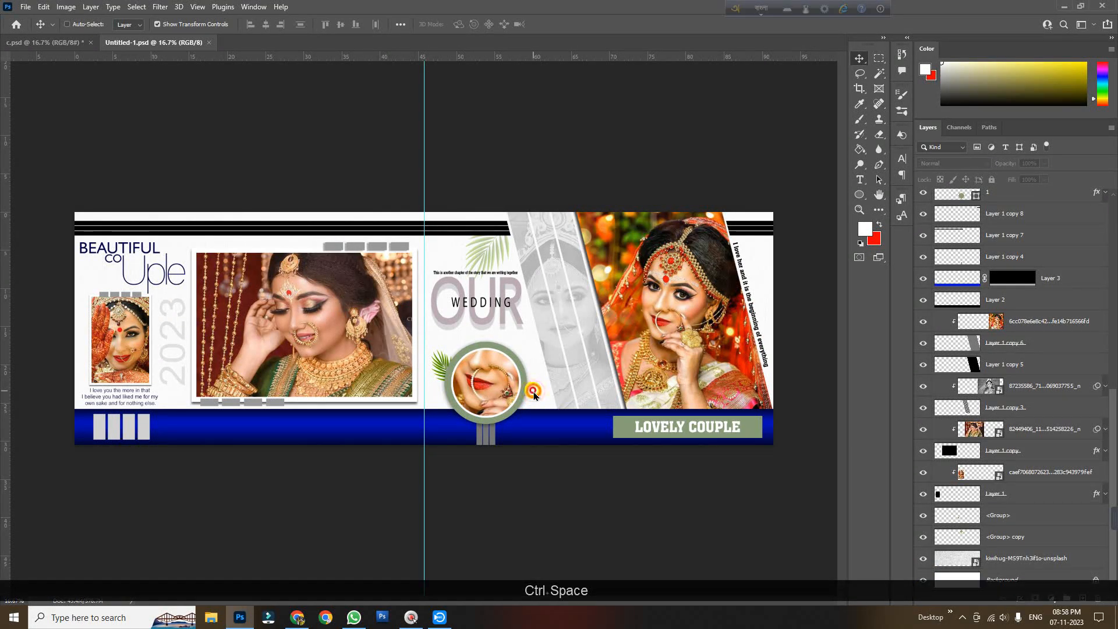
key("ctrl+space")
left_click(534, 388)
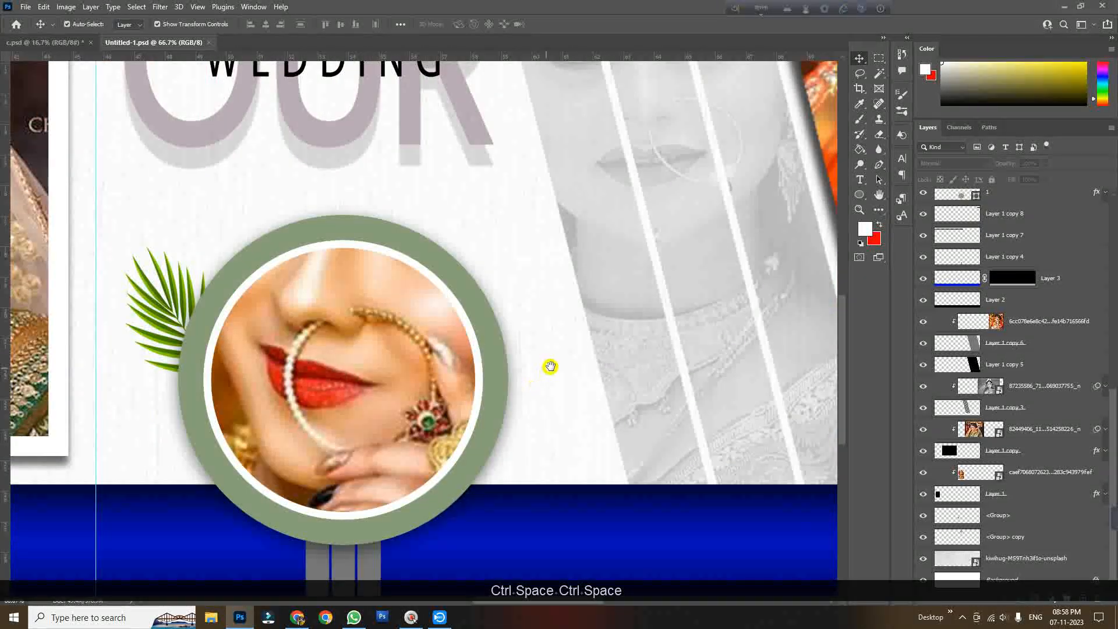
left_click_drag(550, 366, 528, 455)
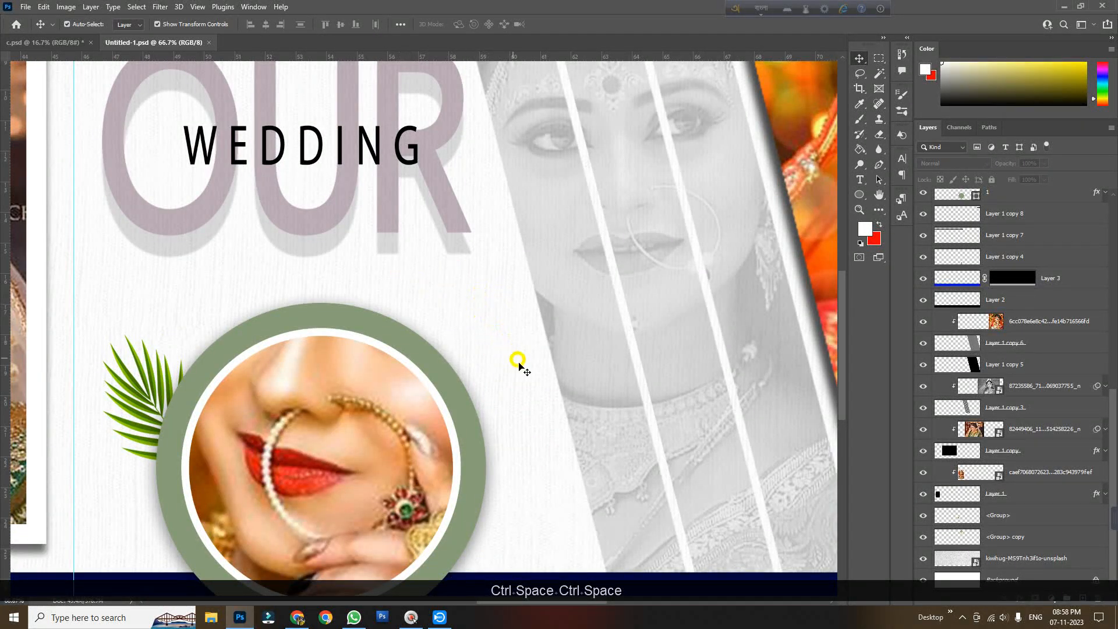
mouse_move(456, 276)
left_mouse_down()
mouse_move(491, 421)
mouse_move(492, 367)
mouse_move(464, 297)
left_mouse_up()
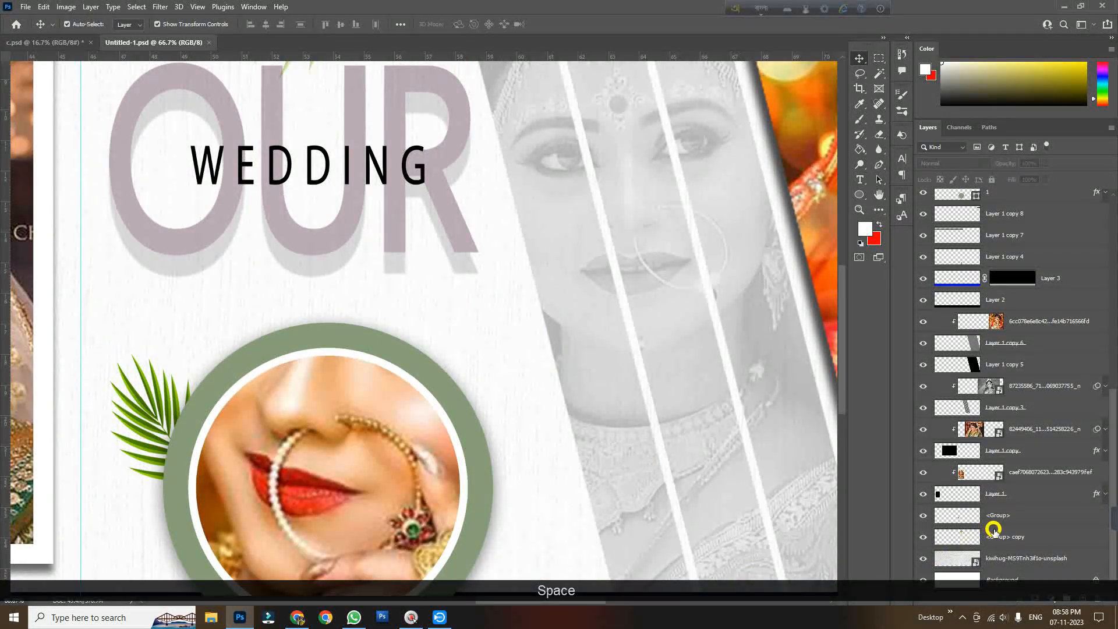
Toggle the background texture layer's visibility off and back on, then select that layer
left_click(924, 562)
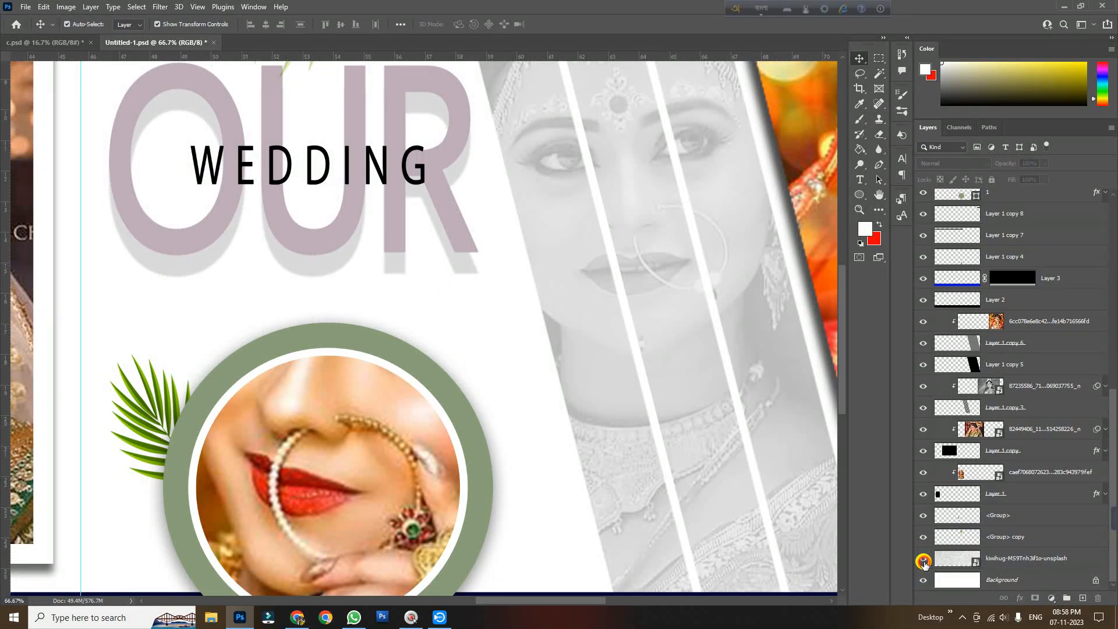
left_click(923, 561)
left_click(996, 560)
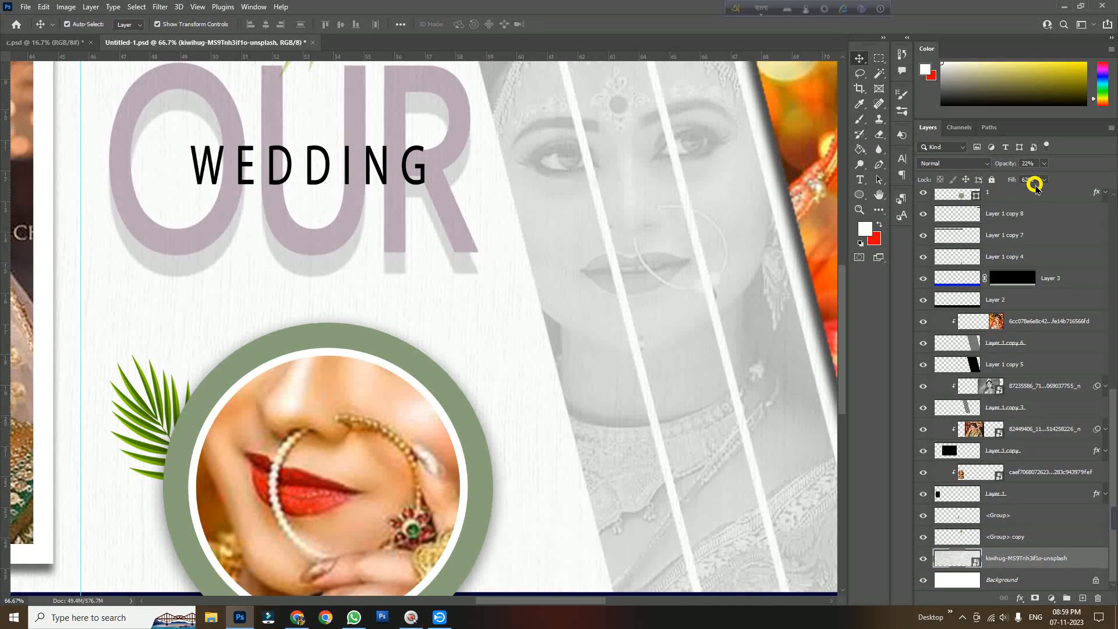
left_click(617, 448, "ctrl+alt")
left_click(617, 448, "ctrl+alt")
left_click(617, 448, "ctrl+alt")
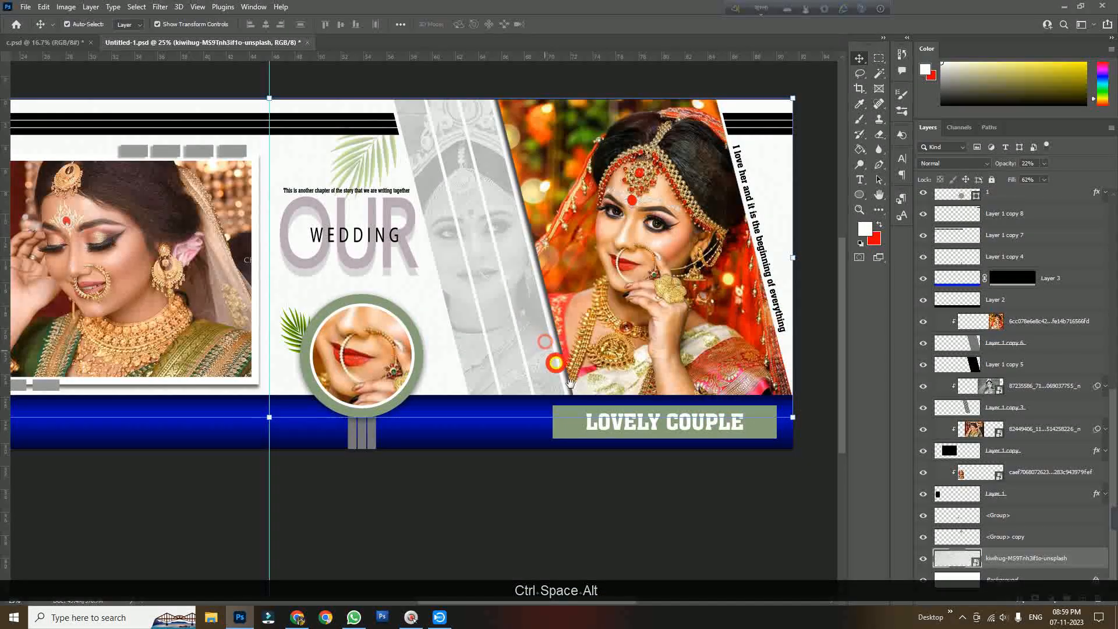
Hide the right-hand bride photo and the left-page photo layers, leaving their frames as black placeholders
left_click(629, 492)
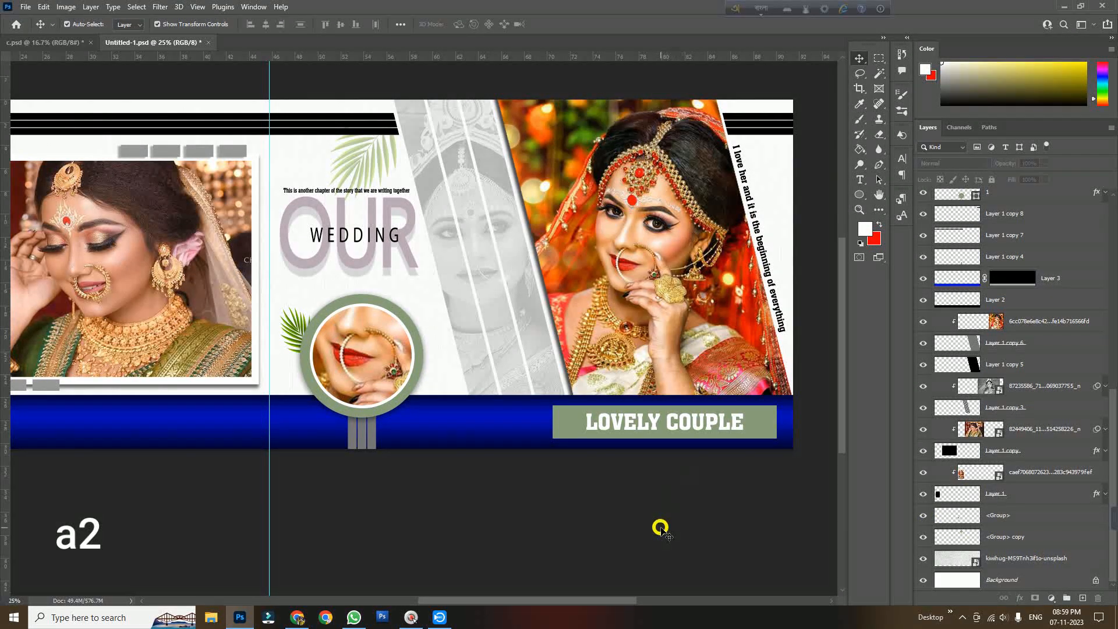
scroll(611, 569, "up", 1)
scroll(538, 593, "left", 2)
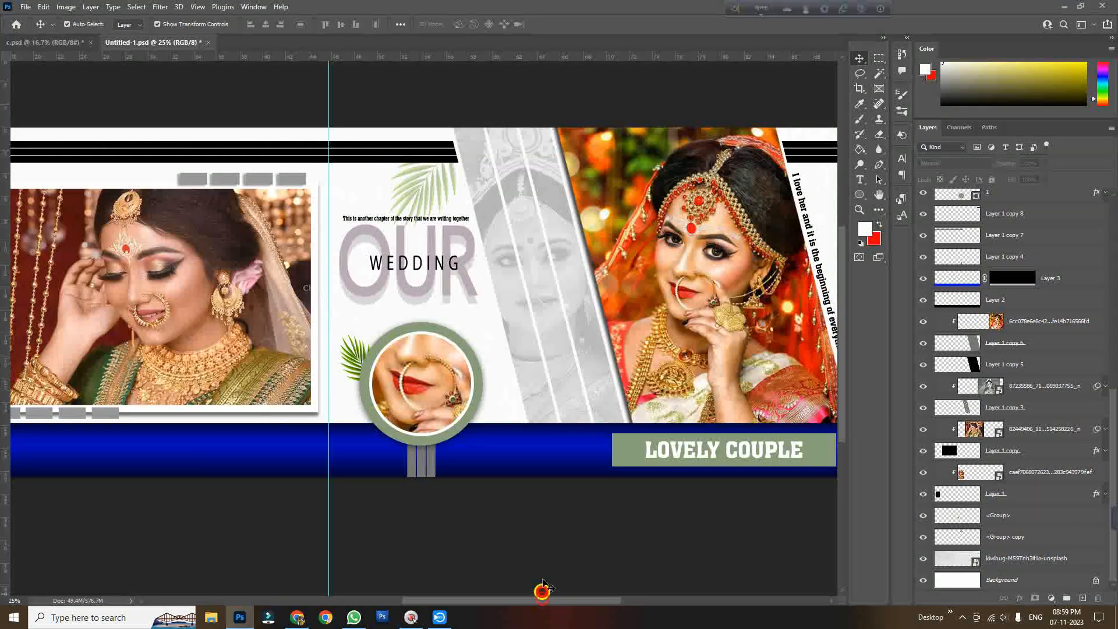
left_click(531, 462, "ctrl+alt")
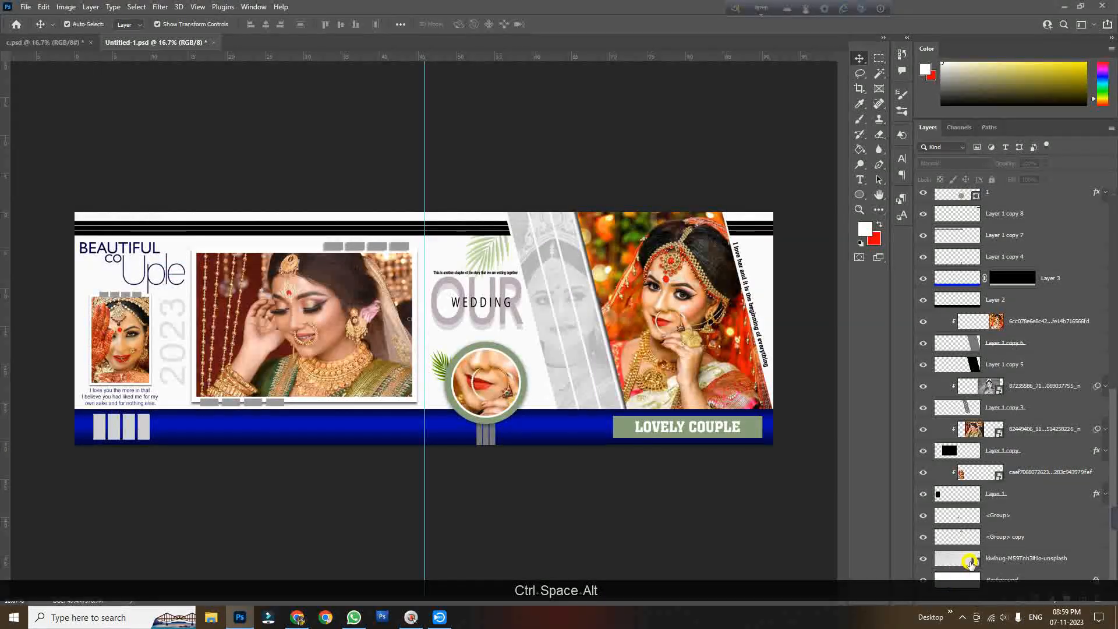
left_click(684, 335, "ctrl")
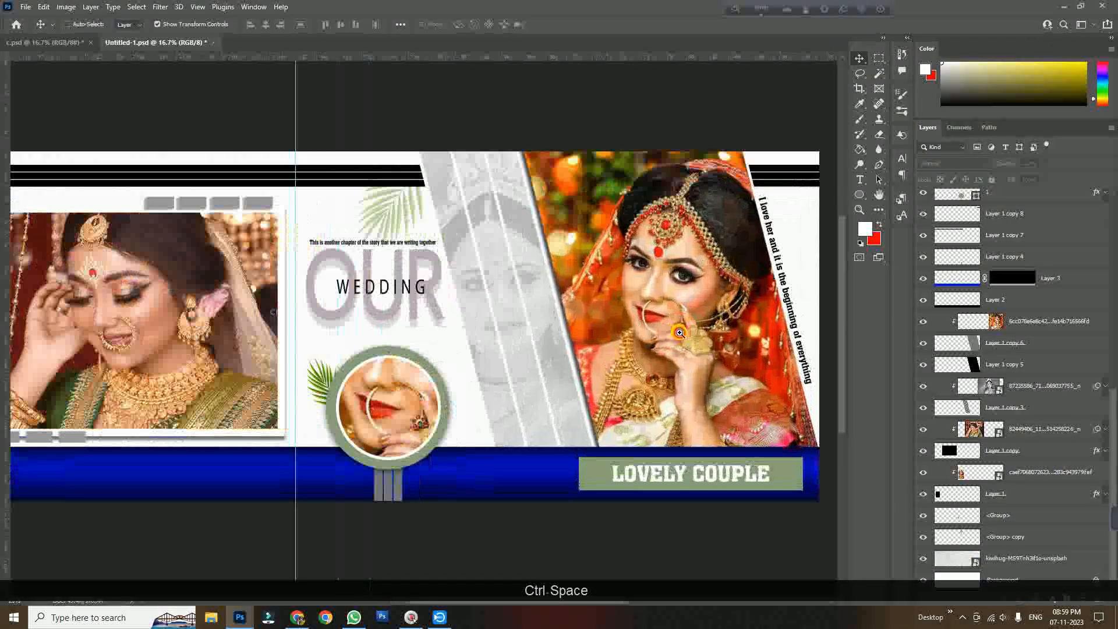
left_click(684, 336, "ctrl")
left_click_drag(685, 336, 476, 378)
left_click(477, 379)
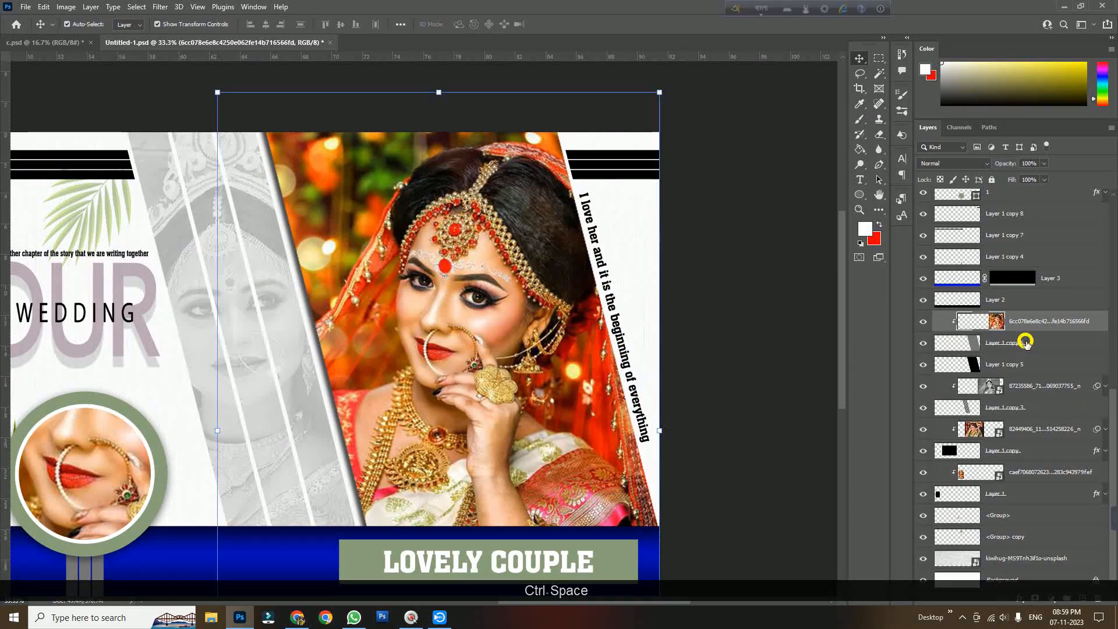
left_click(922, 321)
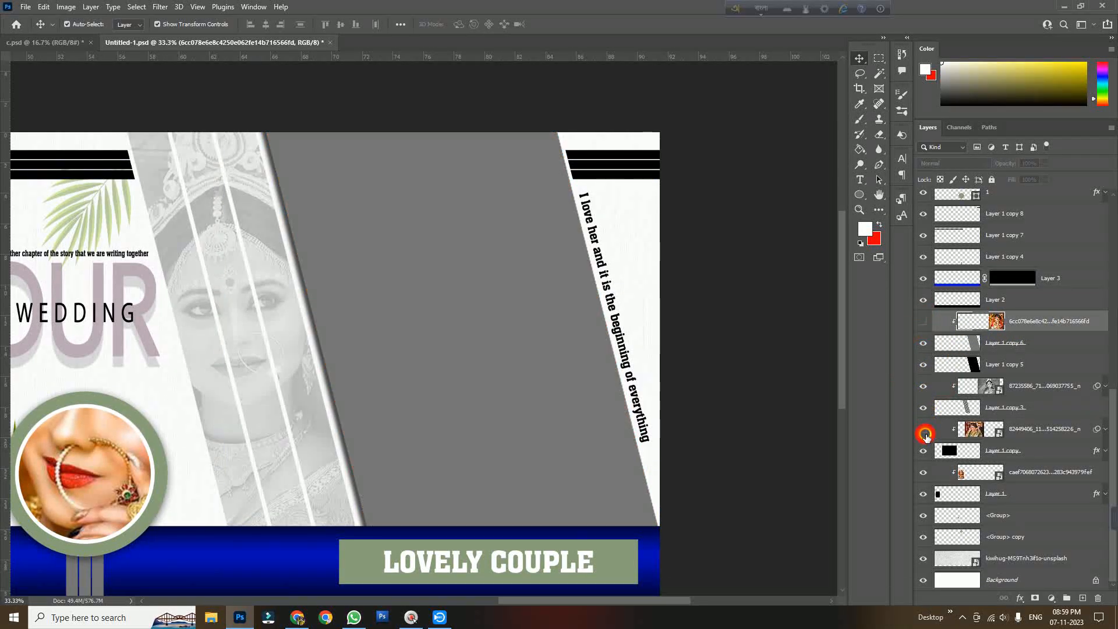
left_click(923, 485)
left_click(924, 477)
Create a copy of the bride photo layer at the top of the stack and hide it, blanking the circle frame
left_click_drag(297, 418, 626, 388)
left_click(624, 388, "ctrl+alt")
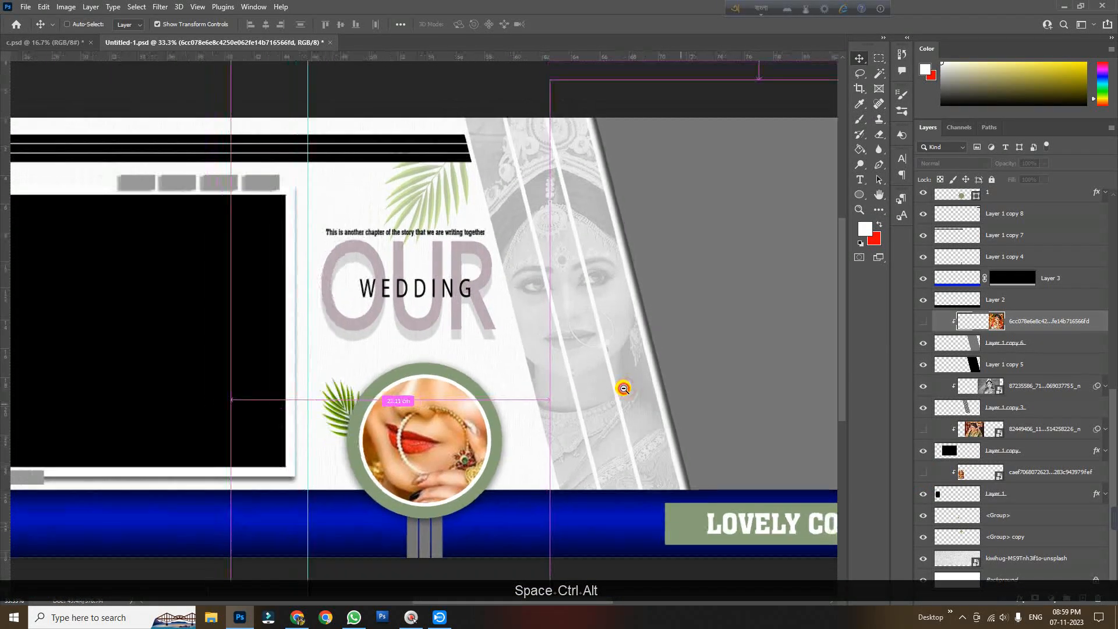
left_click(624, 388, "ctrl+alt")
left_click(509, 389, "ctrl")
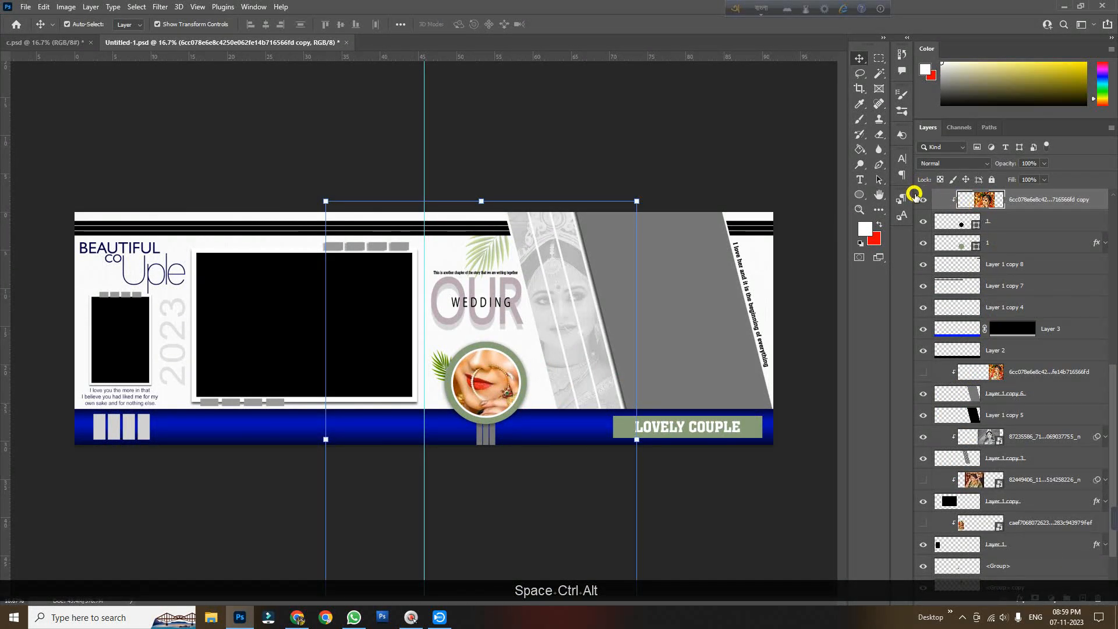
left_click(923, 202)
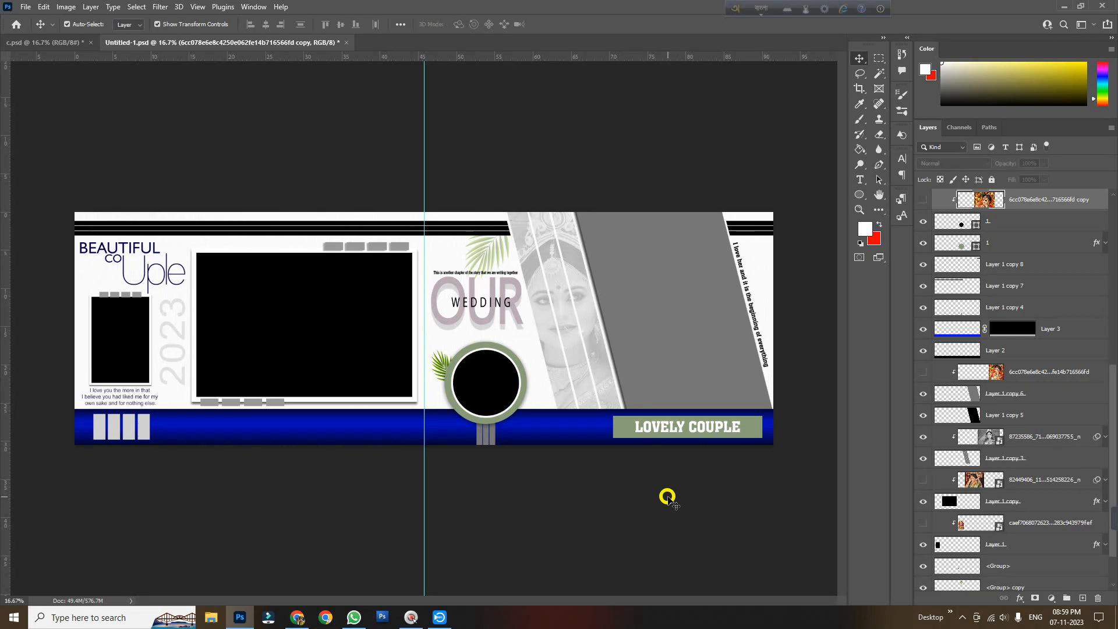
Try to free-transform the gray angled shape layer on the right page
left_click(668, 498)
left_click(610, 332, "ctrl")
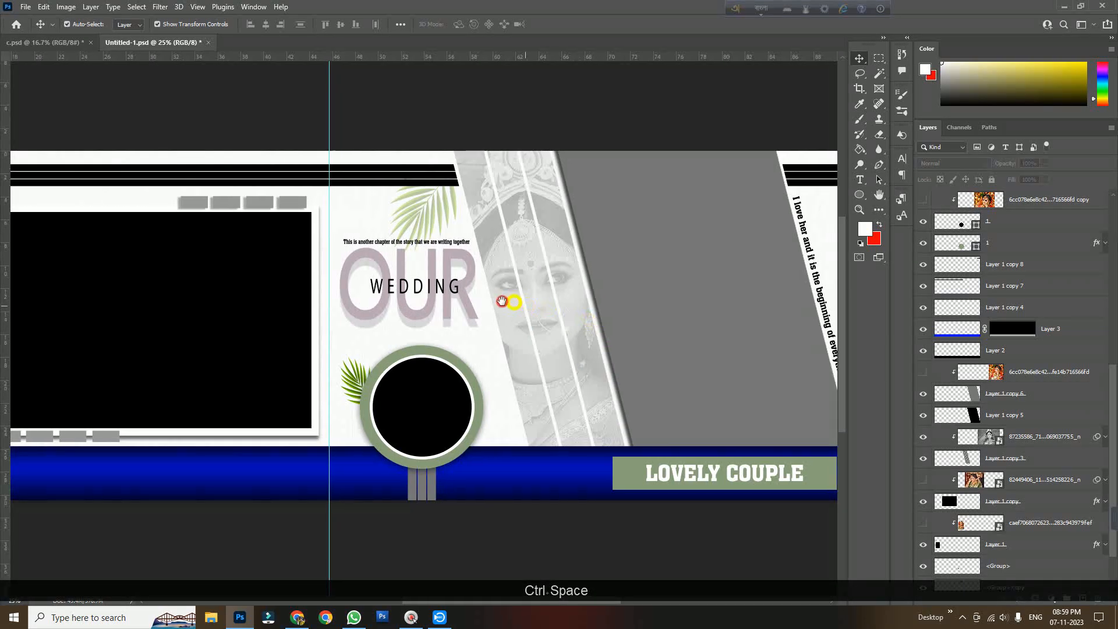
left_click(676, 257)
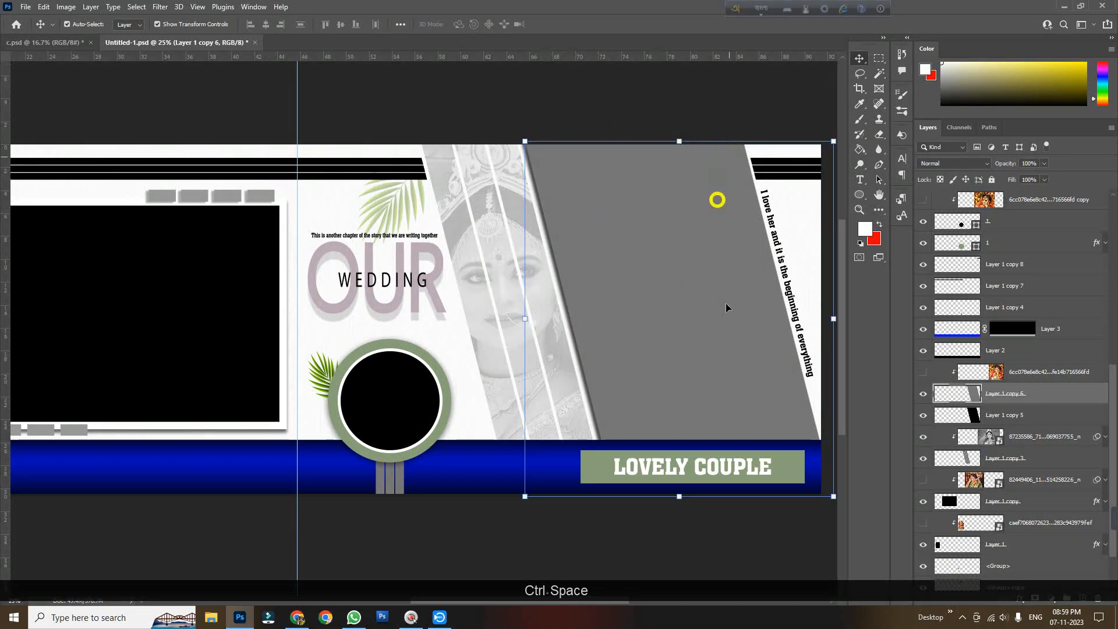
right_click(592, 226)
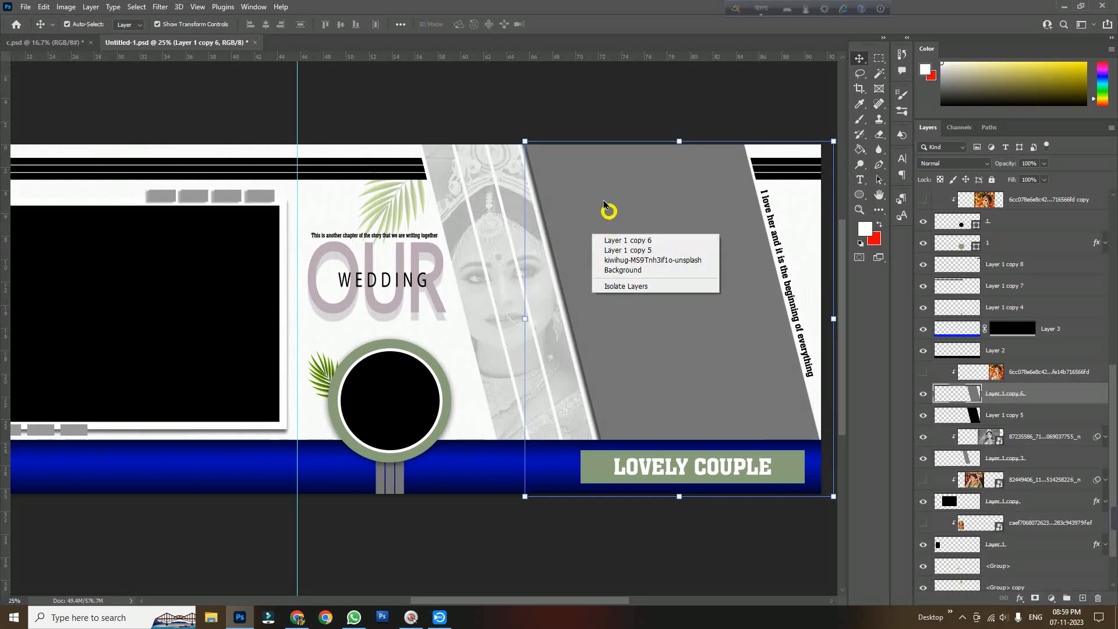
left_click(595, 180)
key("ctrl+t")
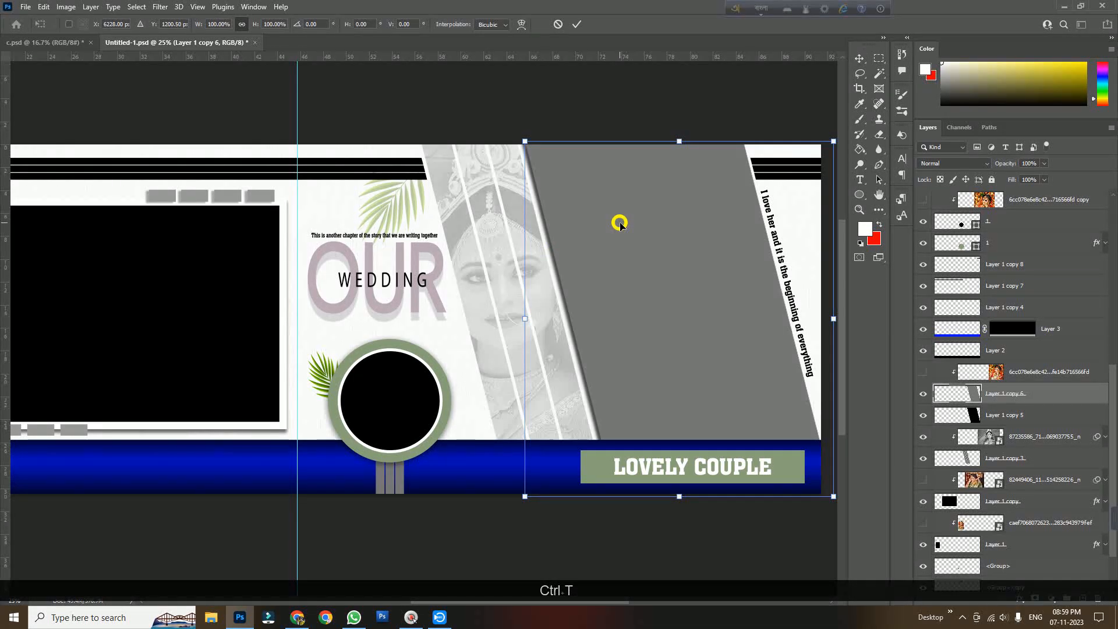
right_click(620, 223)
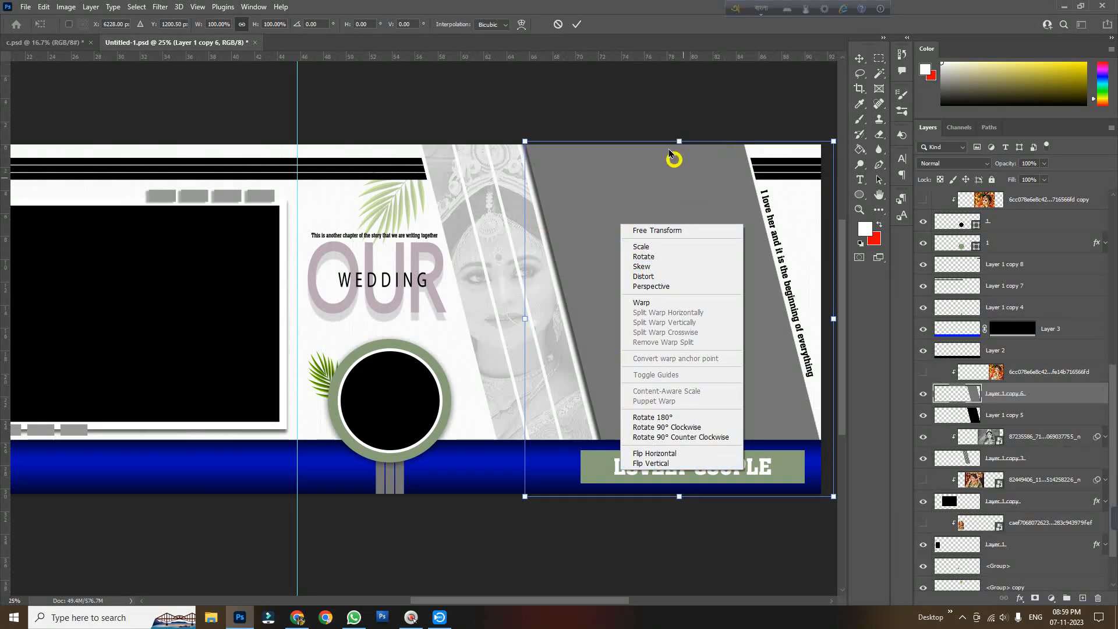
left_click(659, 108)
key("Return")
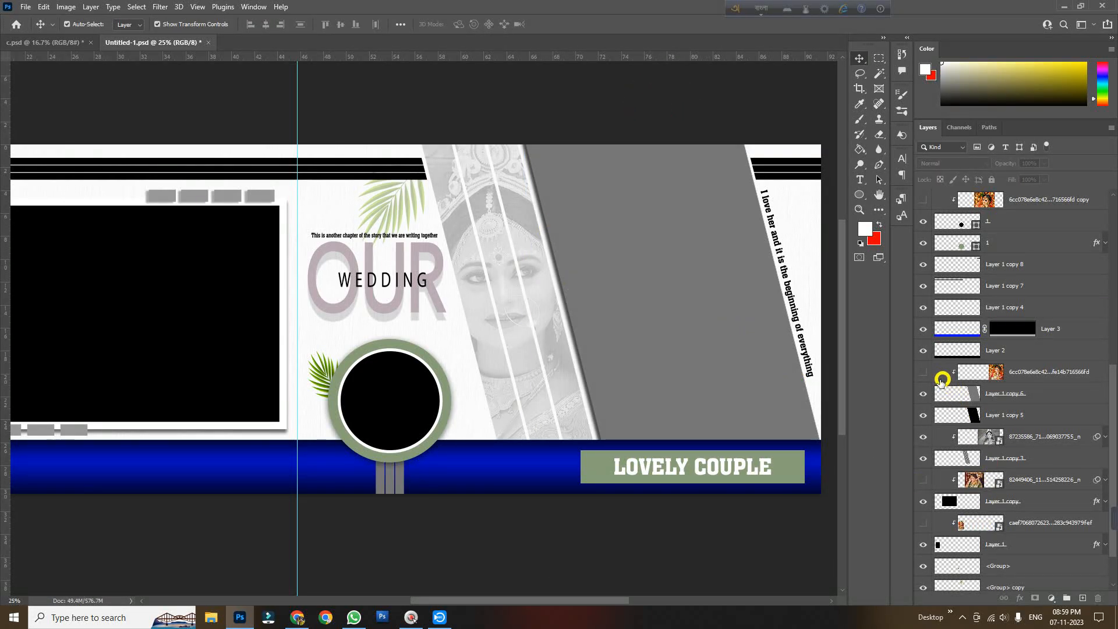
Show the right-hand bride photo layer again and select the grayscale striped photo
left_click(922, 372)
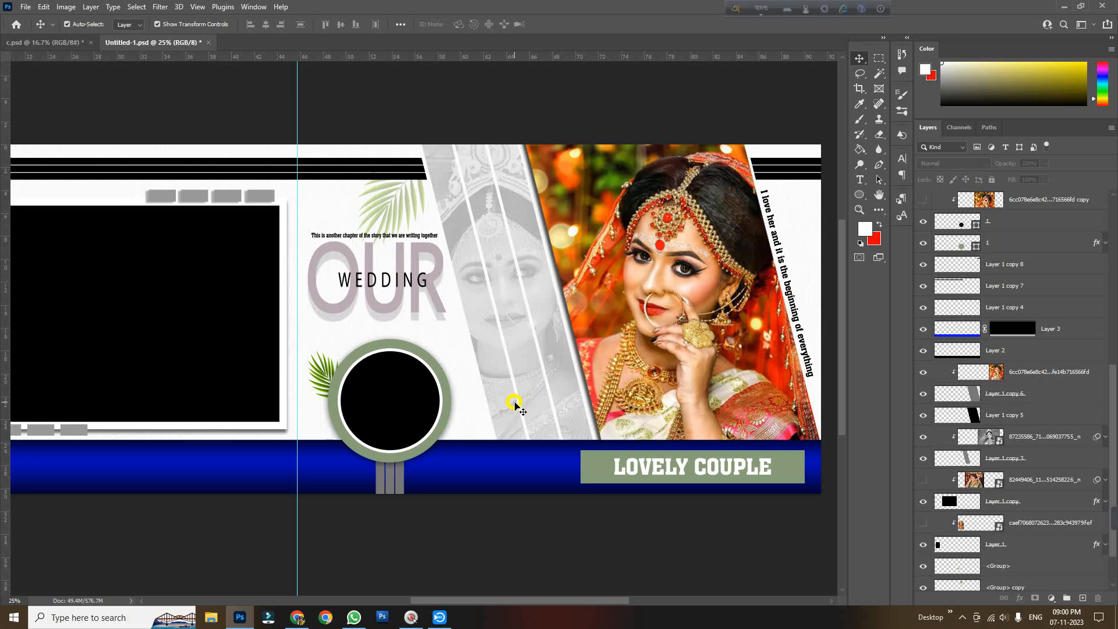
left_click(515, 403)
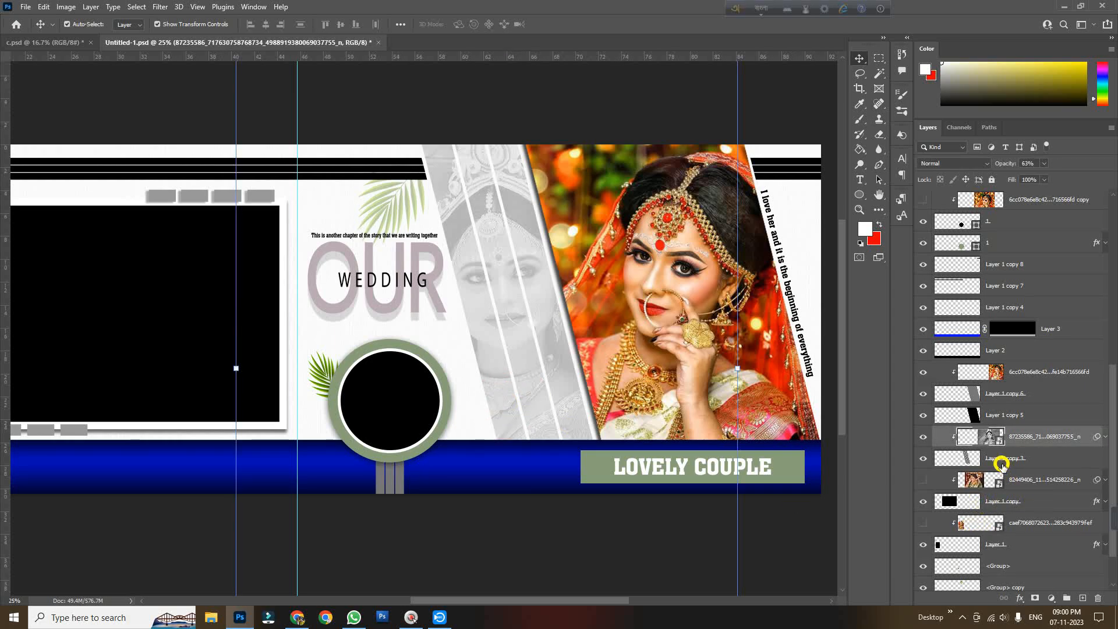
left_click(924, 458)
Toggle the grayscale photo and stripe layers' visibility to compare how they look on the page
left_click(923, 458)
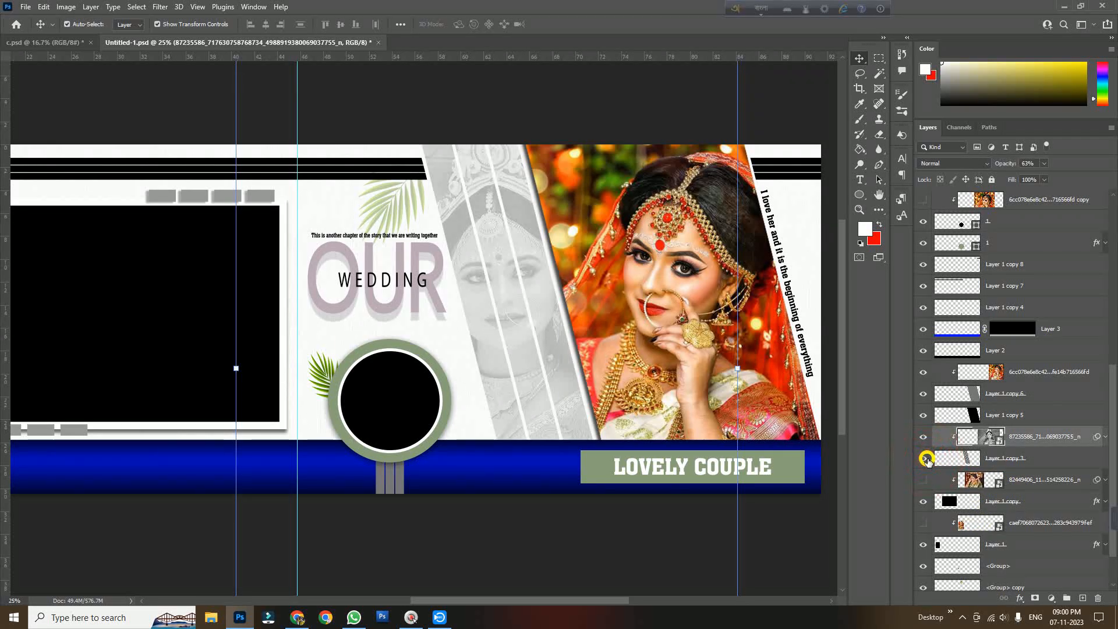
left_click(925, 459)
left_click(925, 459)
left_click(925, 458)
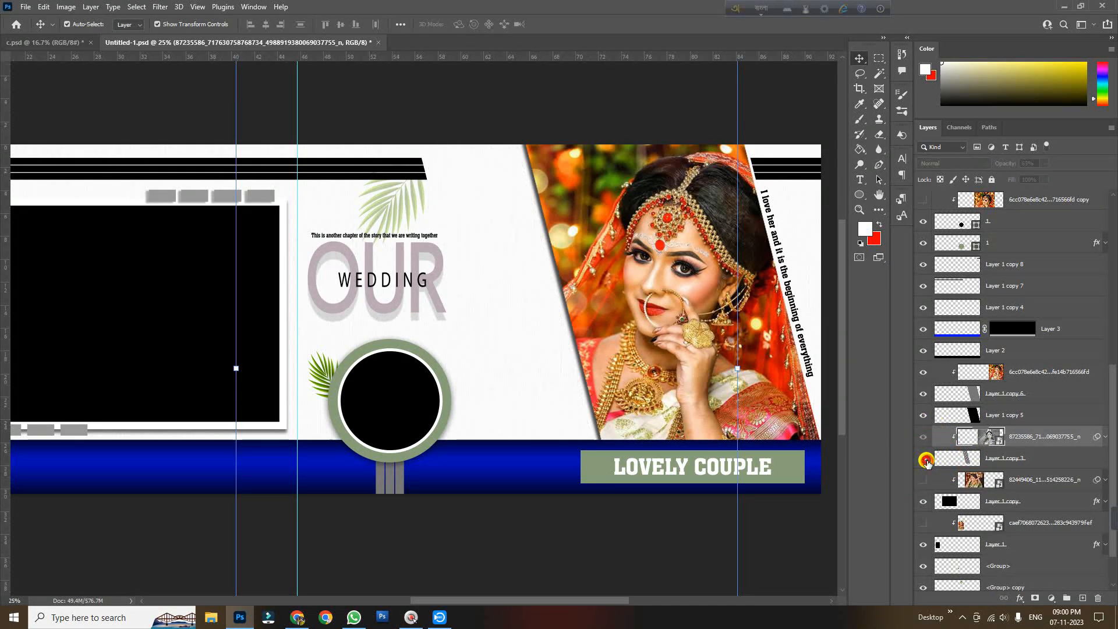
left_click(924, 458)
left_click(925, 458)
left_click(925, 458)
left_click(924, 438)
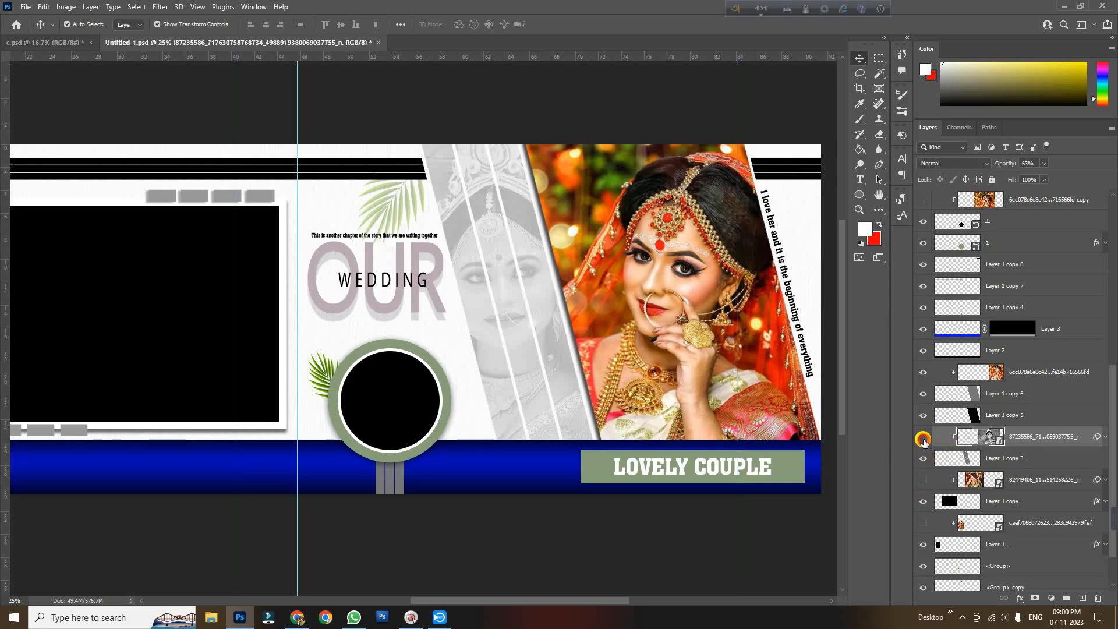
left_click(924, 439)
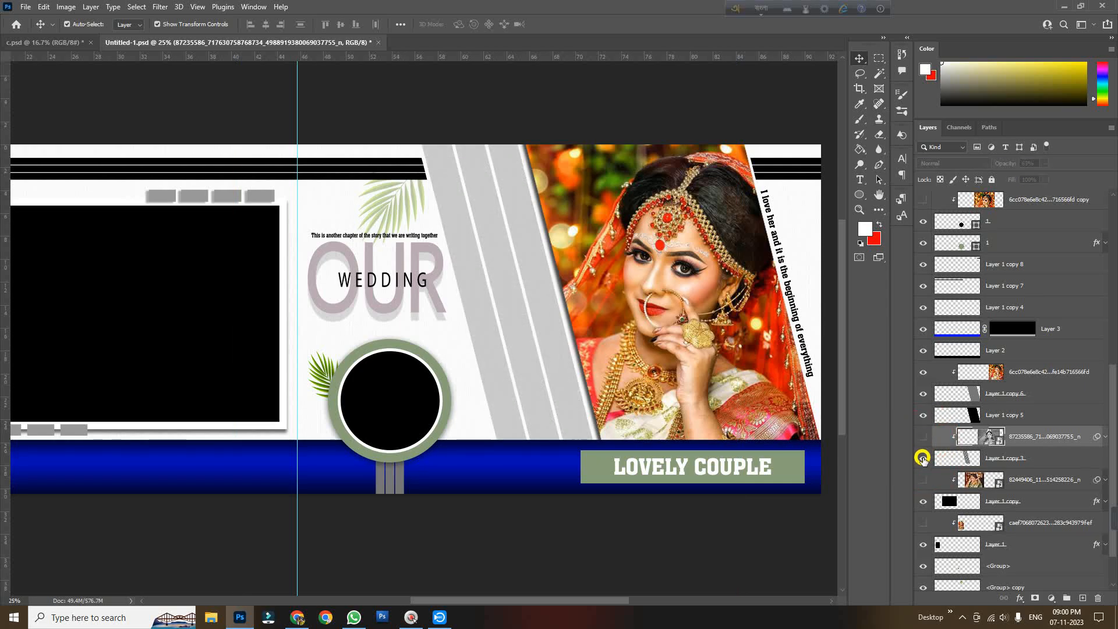
left_click(1012, 459)
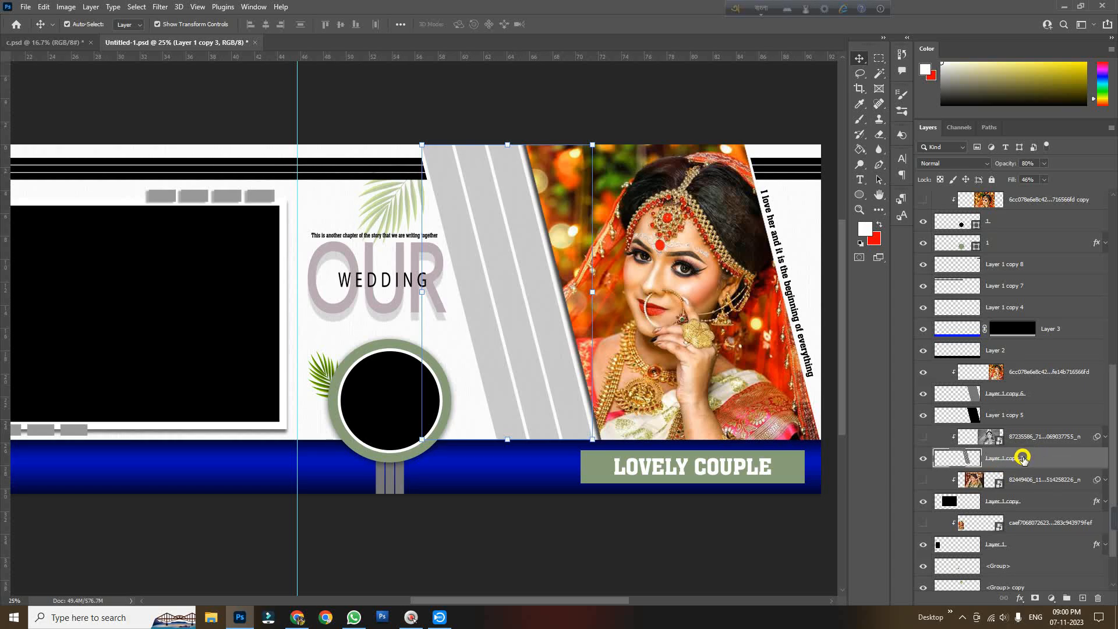
left_click(923, 442)
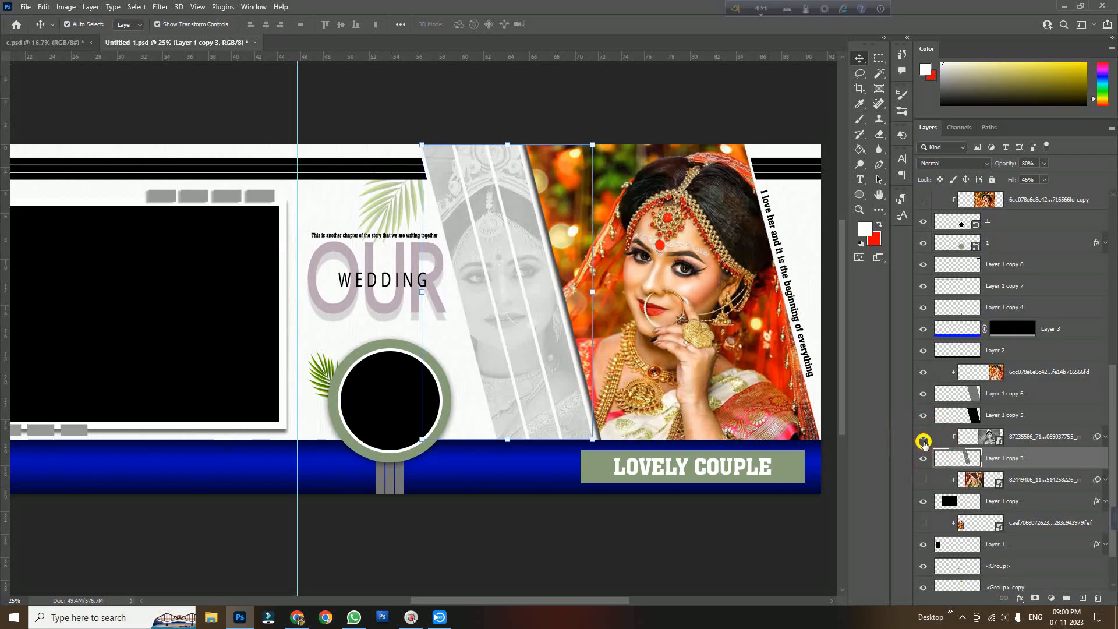
left_click(1042, 437)
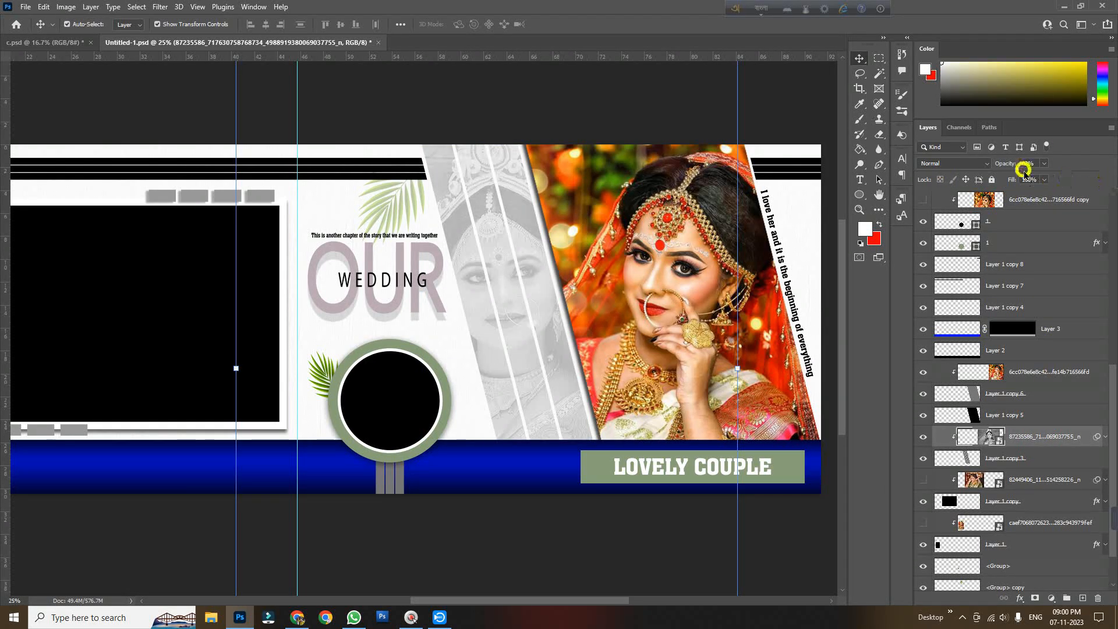
Set the gray striped shape layer on the right page to 80% opacity
left_click(1035, 464)
key("8")
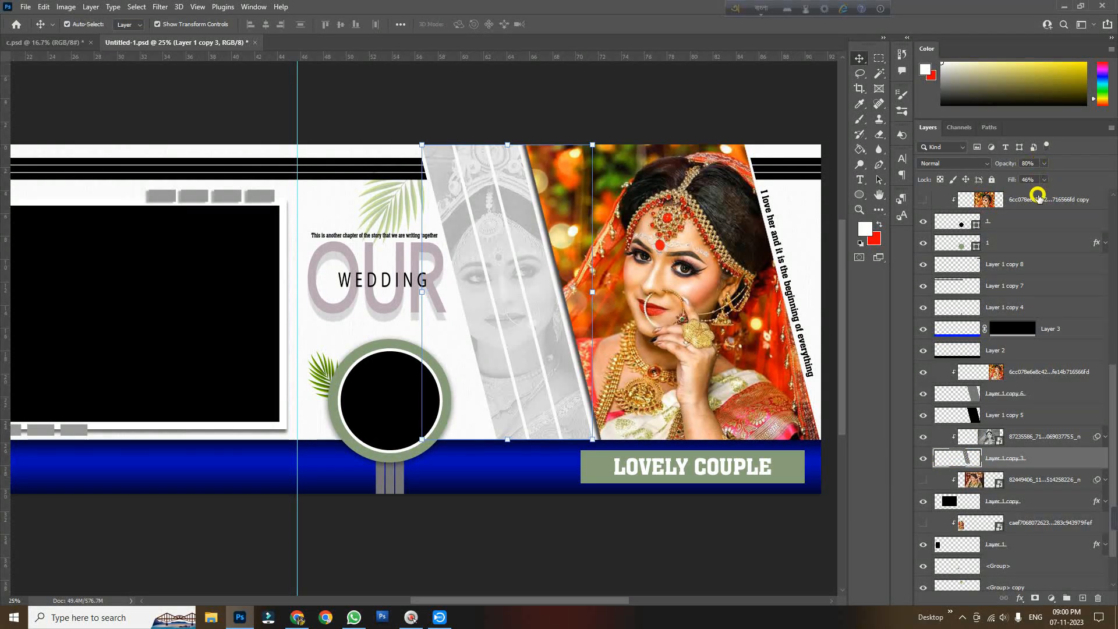
left_click(771, 519)
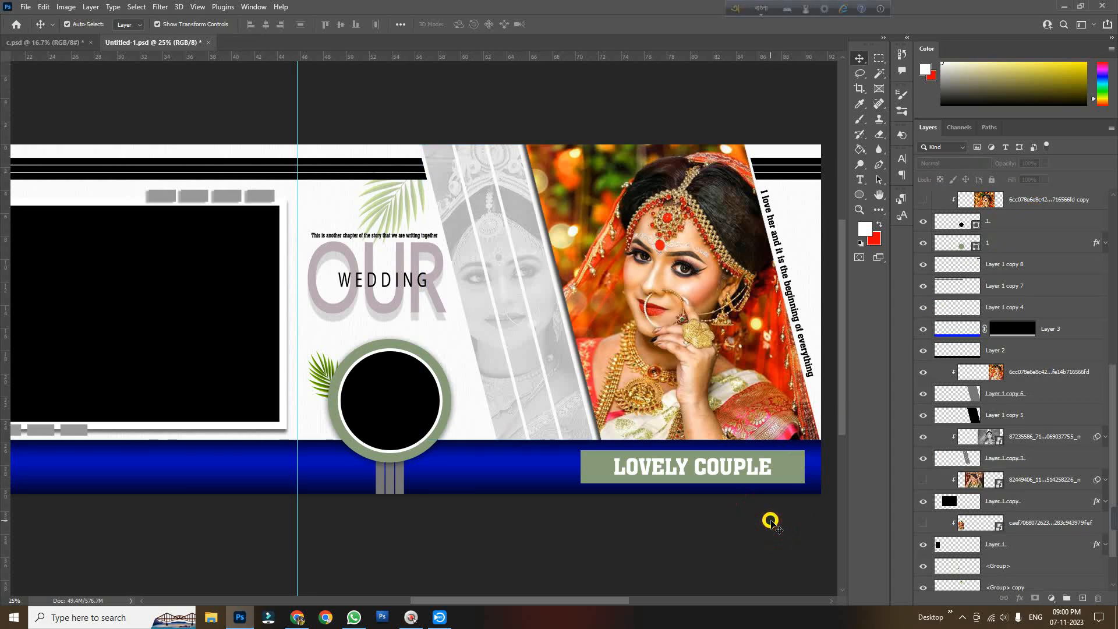
Try to nudge the black stripes along the top edge of the right page
key("space")
left_click_drag(531, 538, 556, 545)
left_click(373, 176)
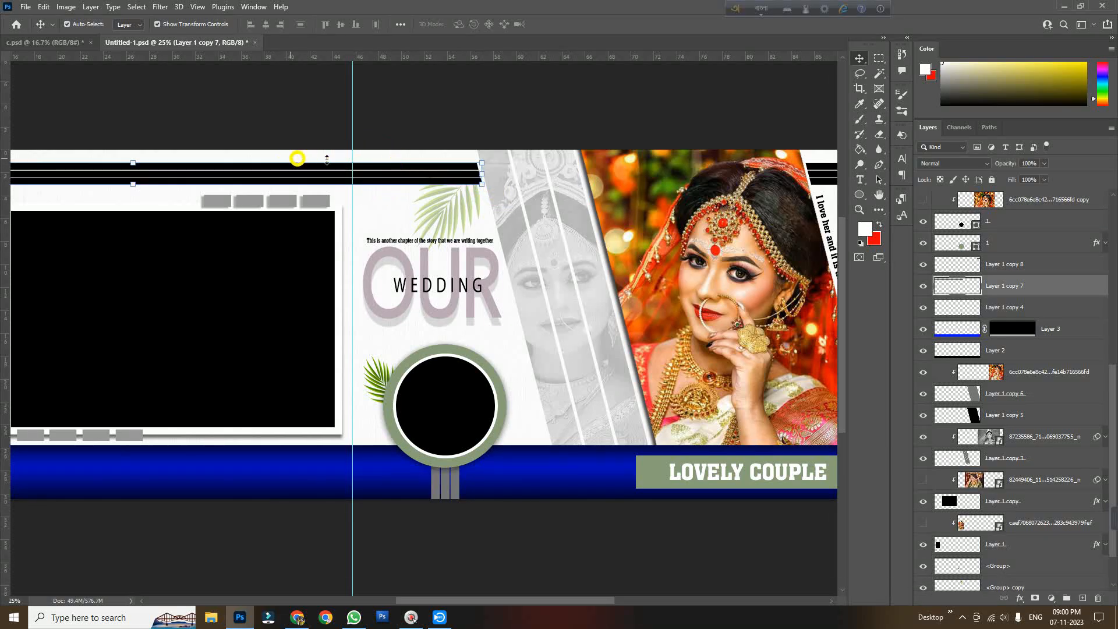
left_click(448, 120)
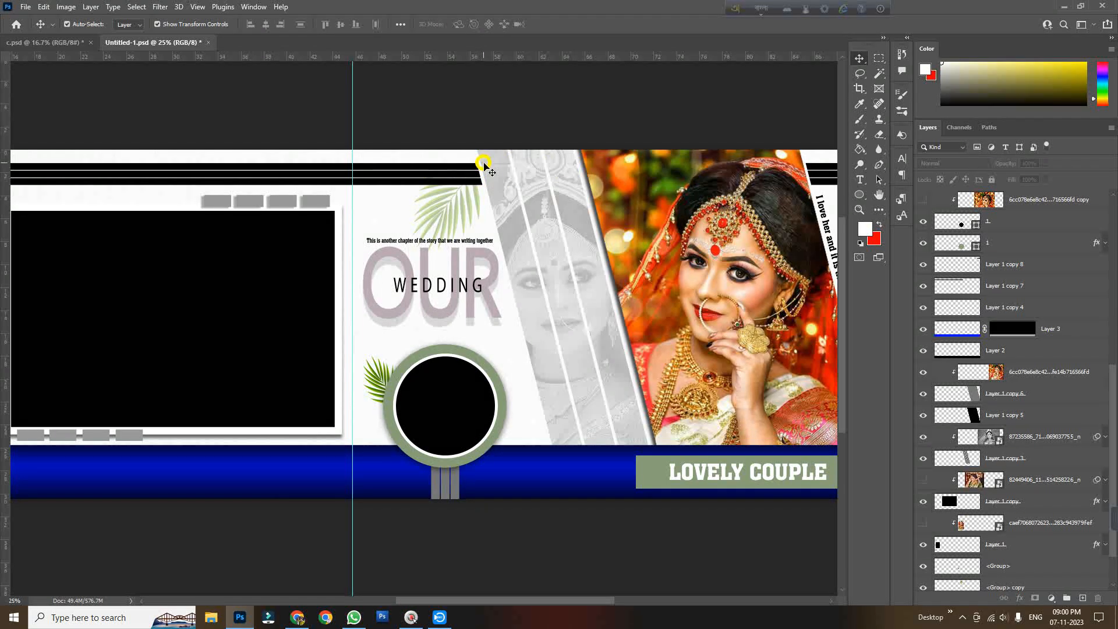
key("space")
left_click_drag(757, 281, 571, 280)
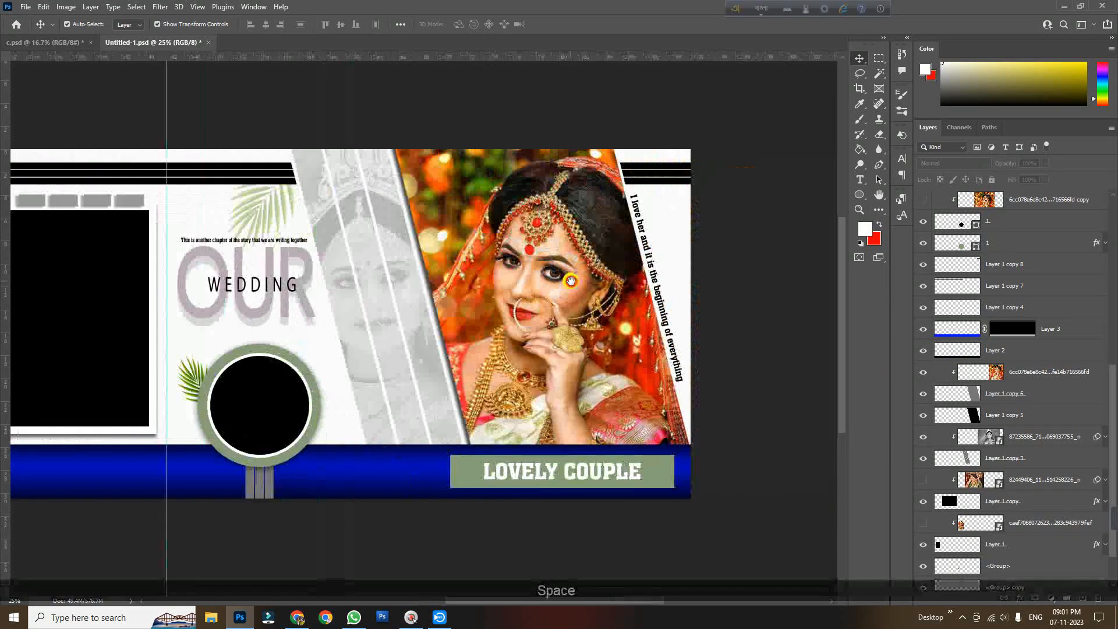
left_click(650, 177)
mouse_move(650, 177)
left_mouse_down()
mouse_move(670, 194)
mouse_move(664, 181)
left_mouse_up()
key("ctrl+z")
left_click(731, 241)
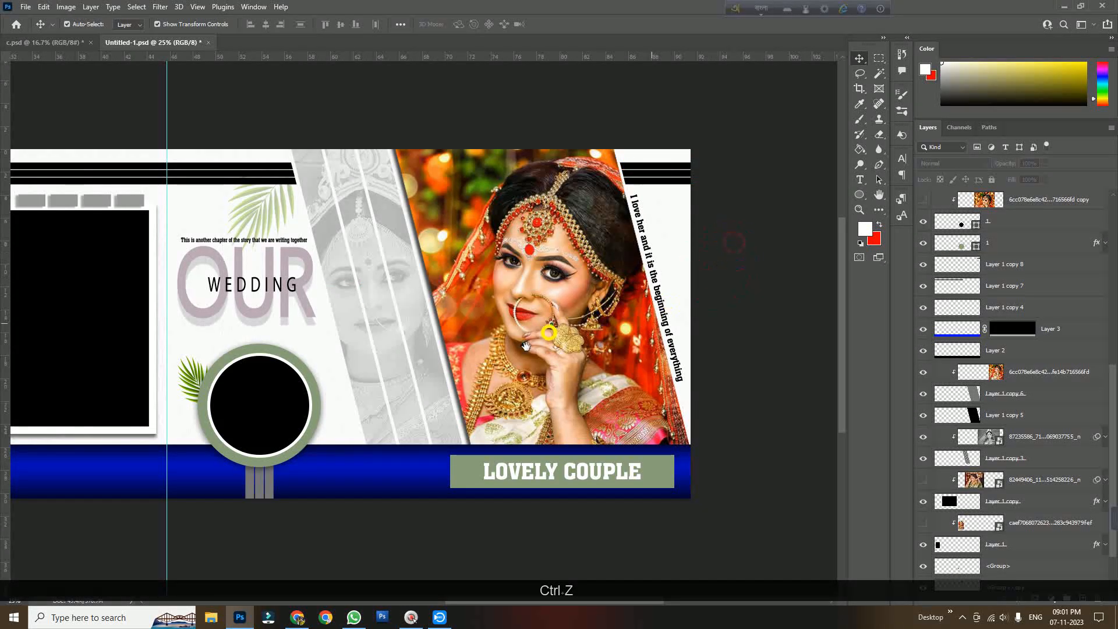
Hide the blue gradient band layer and toggle the black band layer beneath it to compare
key("space")
left_click_drag(475, 374, 532, 331)
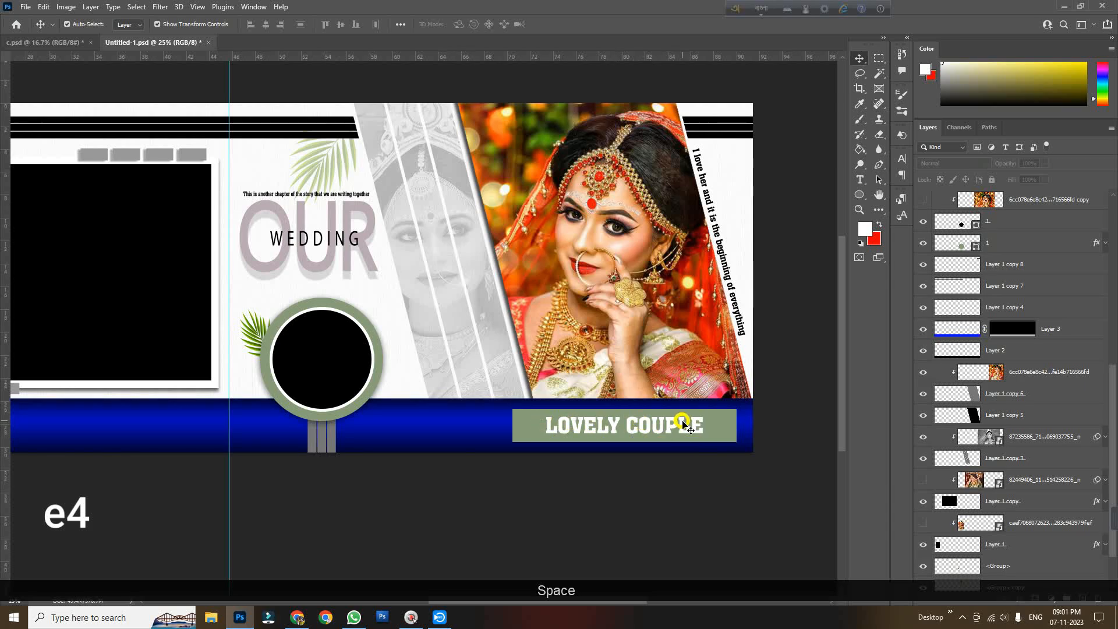
left_click(401, 431)
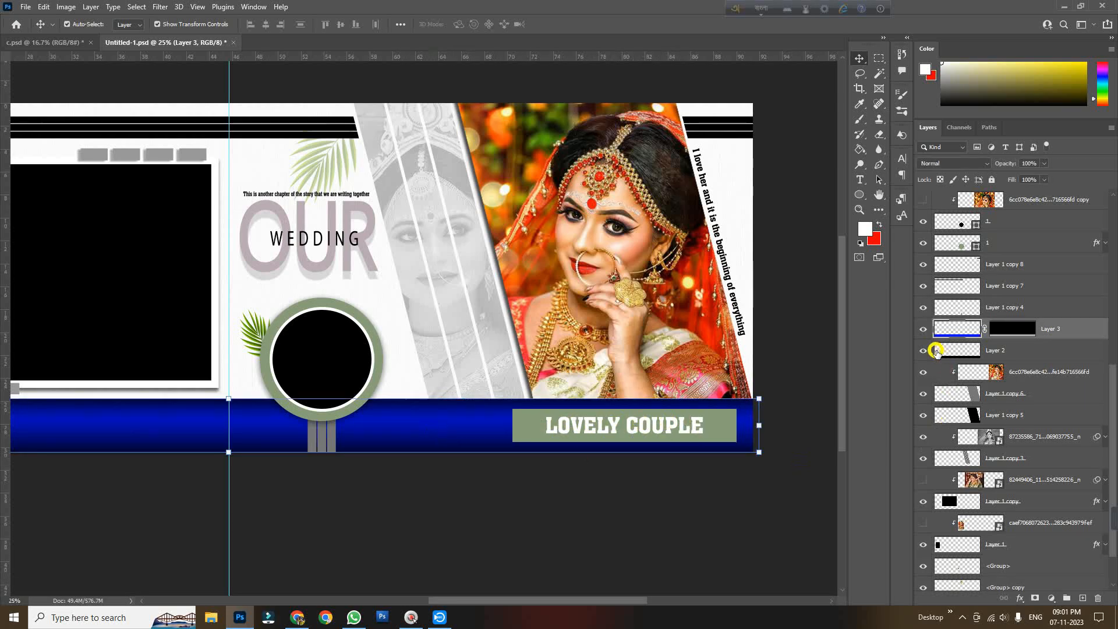
left_click(924, 329)
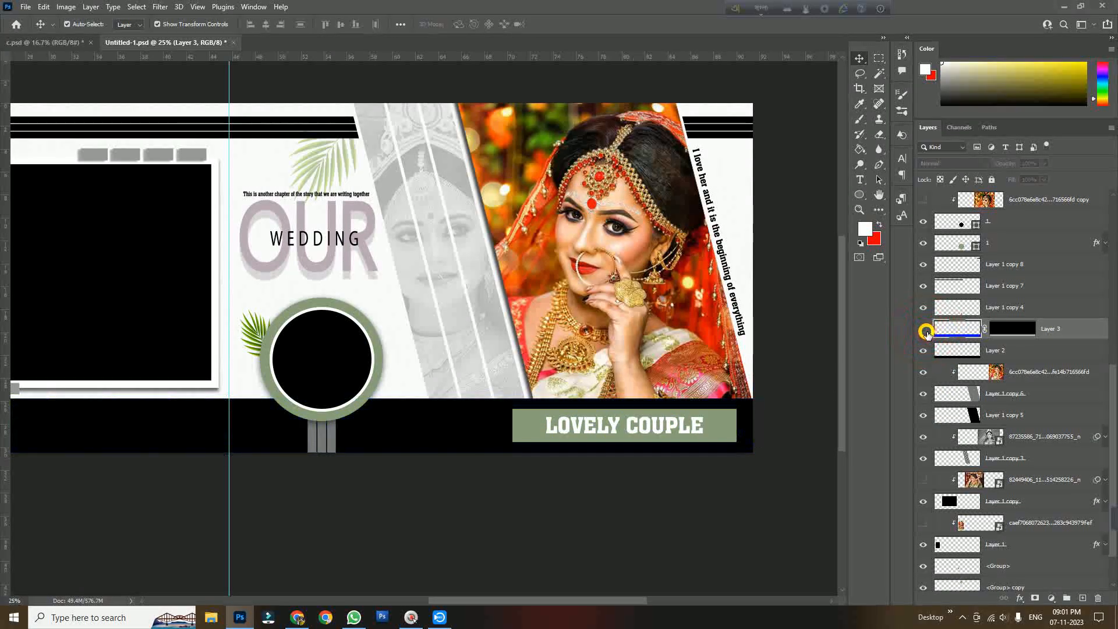
left_click(923, 351)
left_click(924, 351)
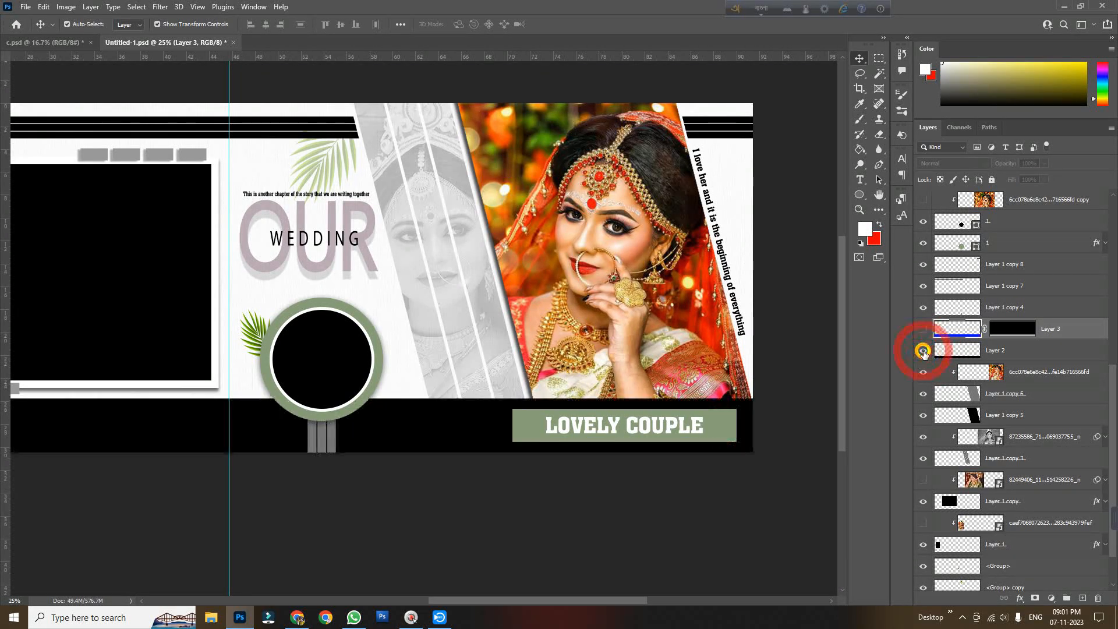
left_click(923, 350)
left_click(924, 350)
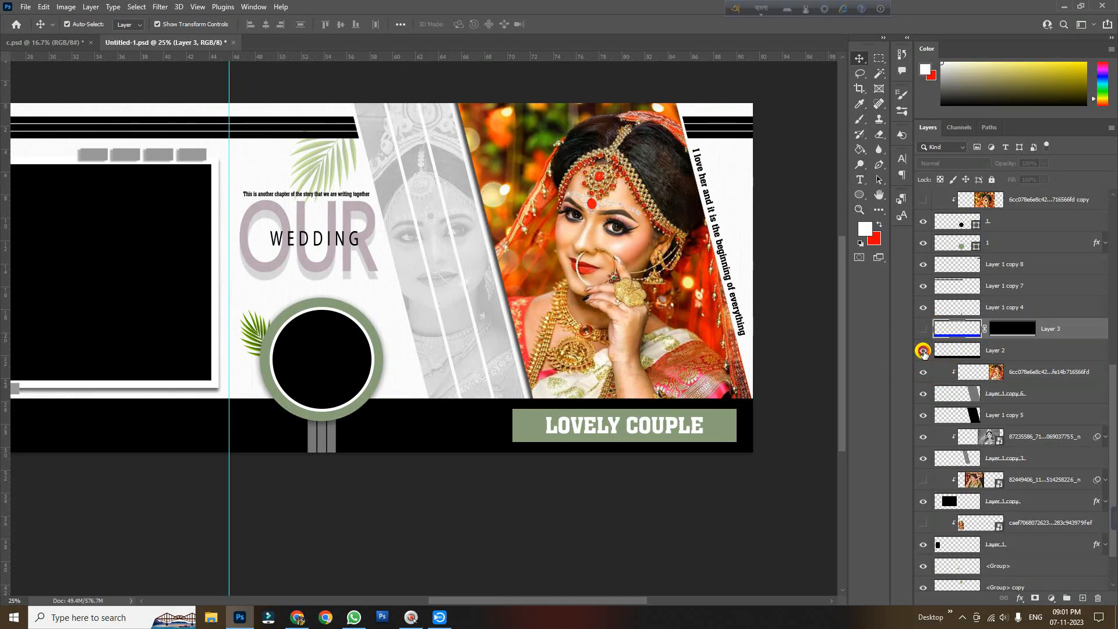
left_click(924, 350)
left_click(923, 350)
Undo a stray move of the black band and show the blue gradient band layer again
left_click_drag(436, 421, 377, 299)
key("ctrl")
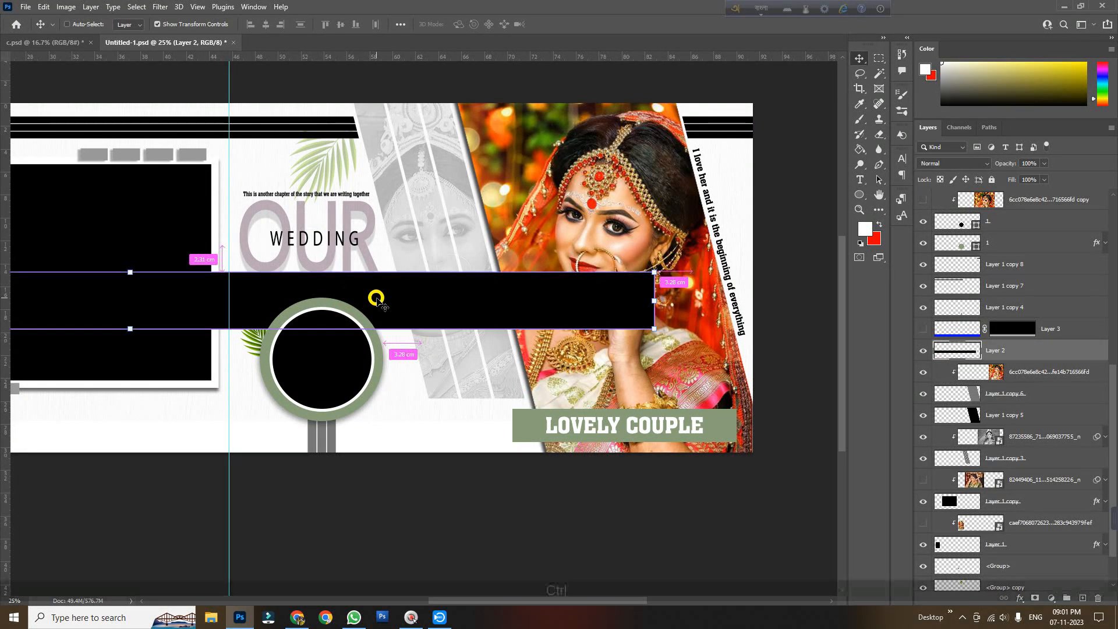
key("ctrl+z")
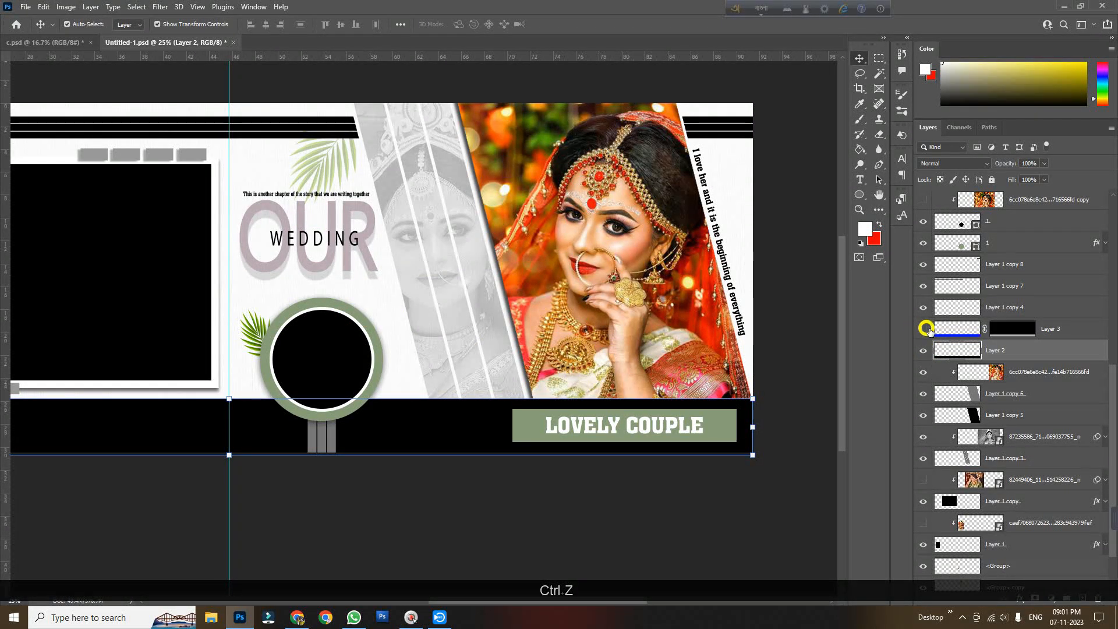
left_click(923, 329)
left_click(1051, 330)
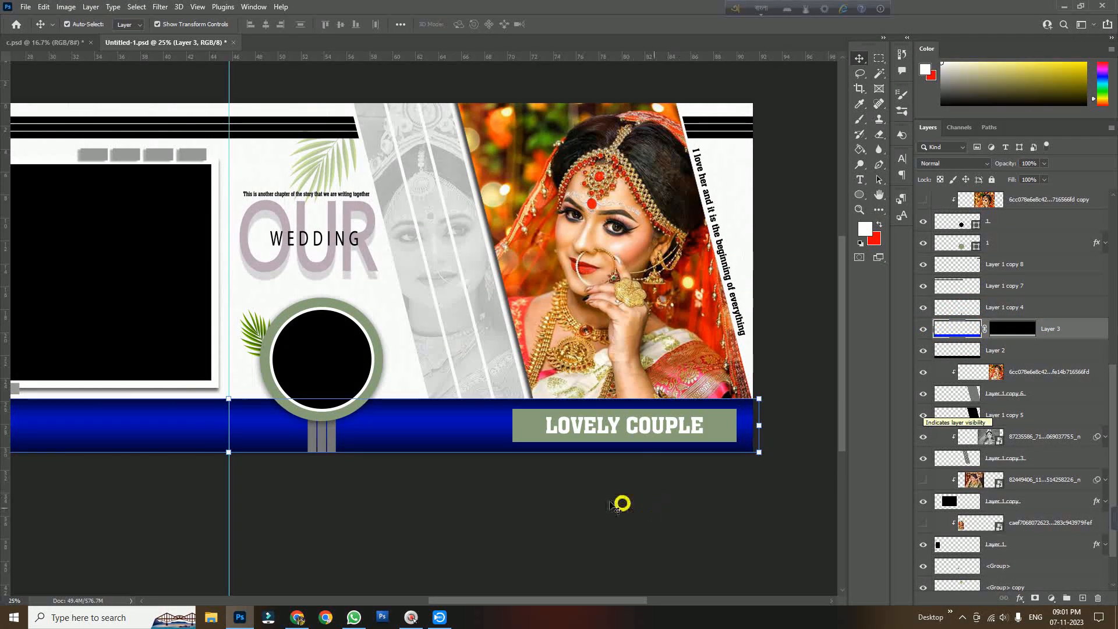
Show the hidden bride photo copy again so it fills the circle frame
key("space")
left_click_drag(457, 435, 696, 439)
left_click_drag(374, 426, 346, 419)
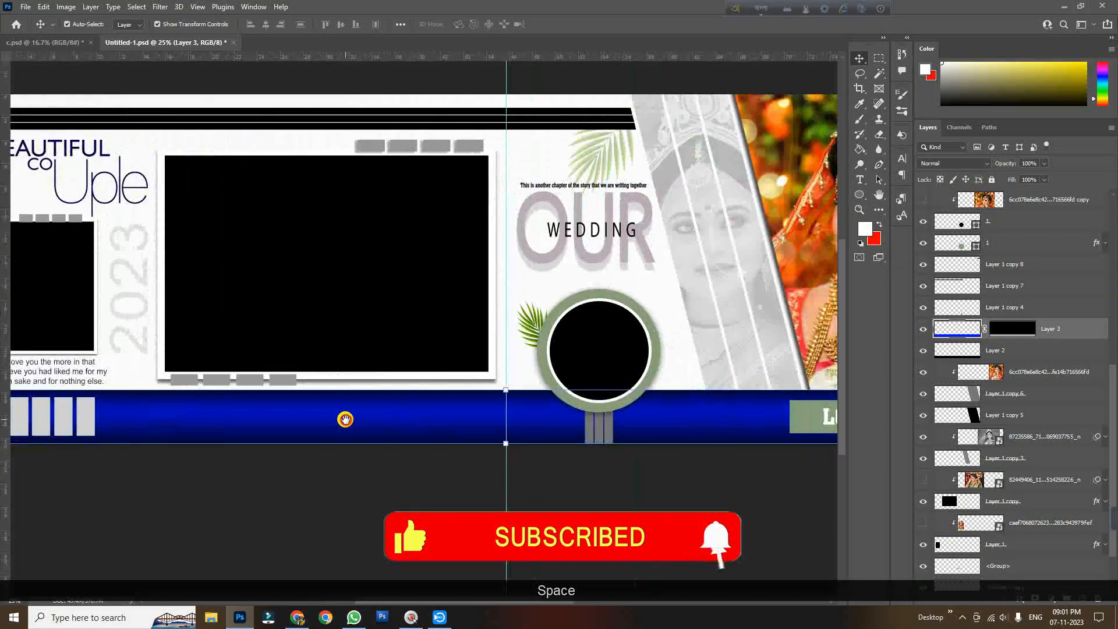
key("ctrl+alt")
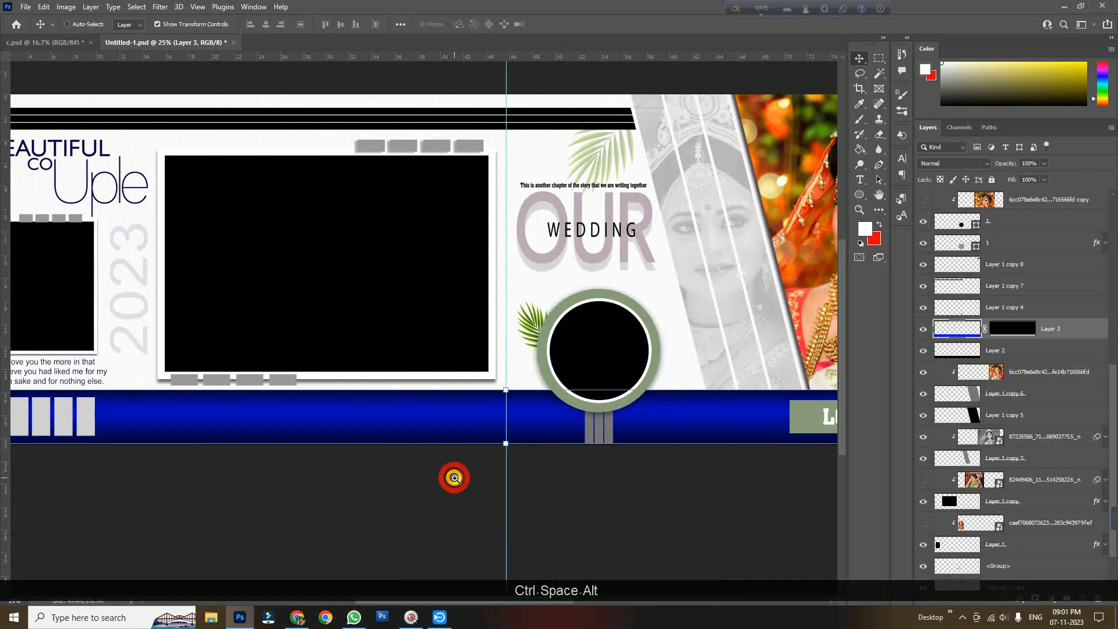
left_click(454, 477, "ctrl+alt")
left_click(533, 497, "ctrl")
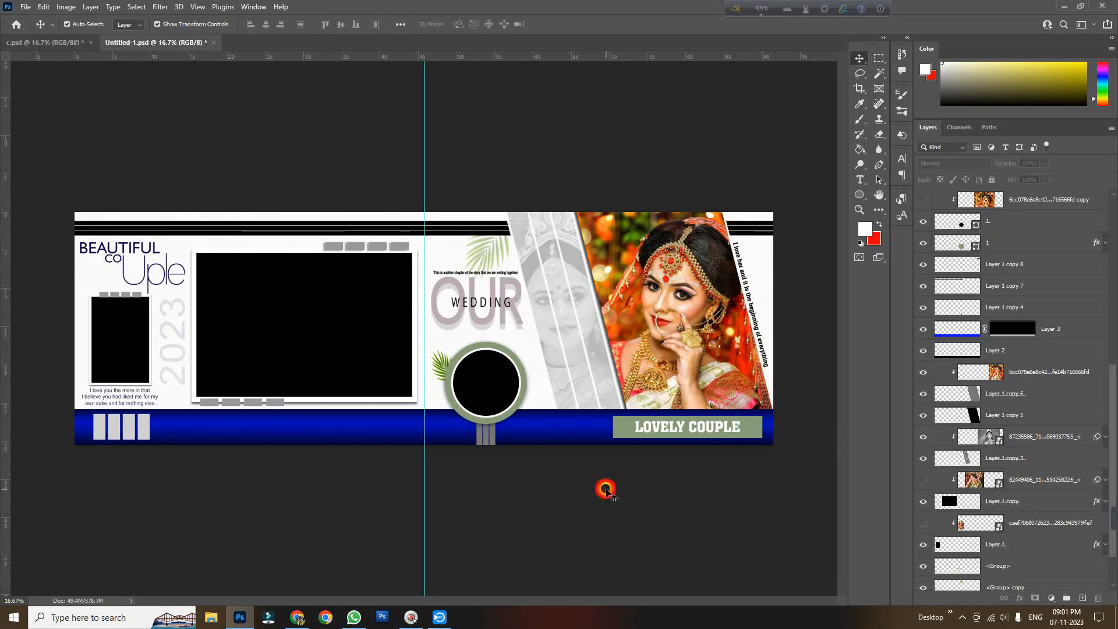
key("ctrl+space")
mouse_move(353, 415)
left_mouse_down()
mouse_move(550, 401)
mouse_move(332, 414)
left_mouse_up()
left_click(374, 353)
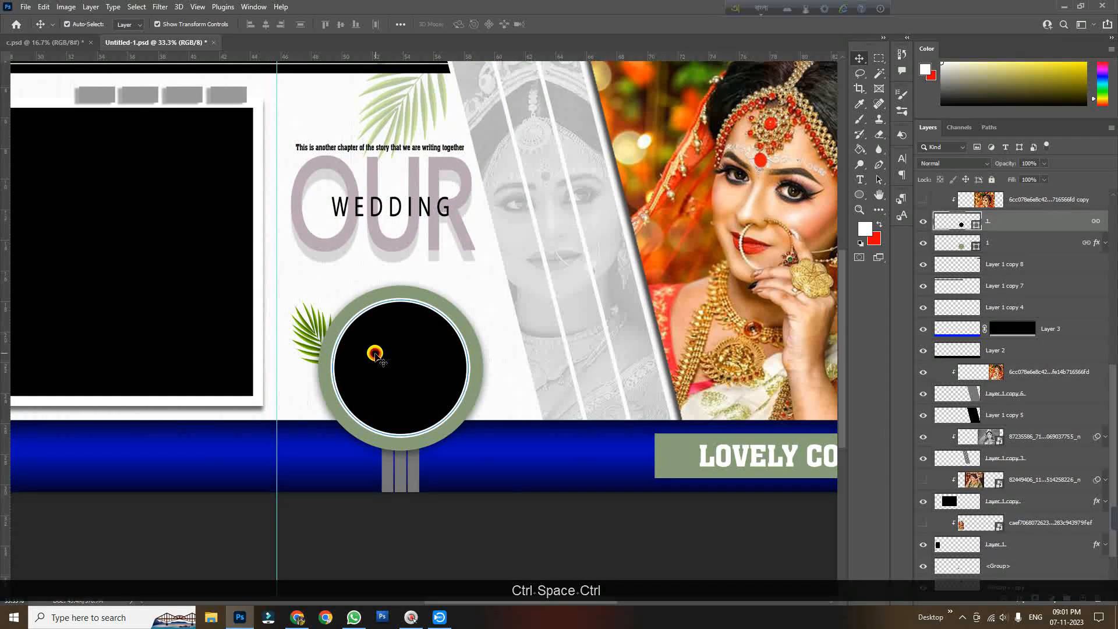
left_click(384, 368)
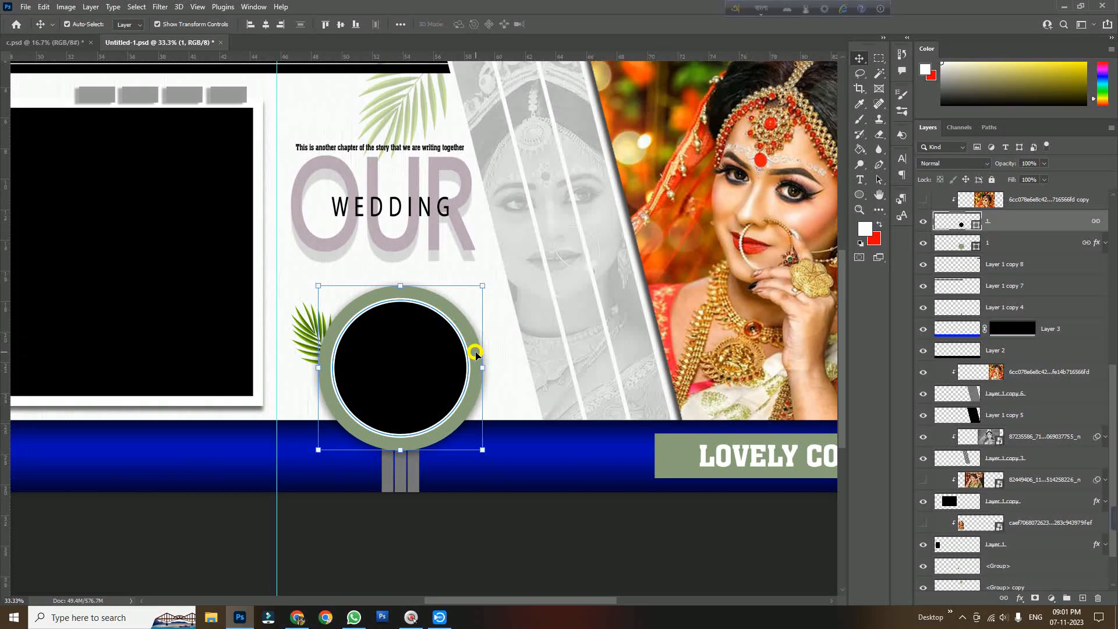
left_click(583, 553)
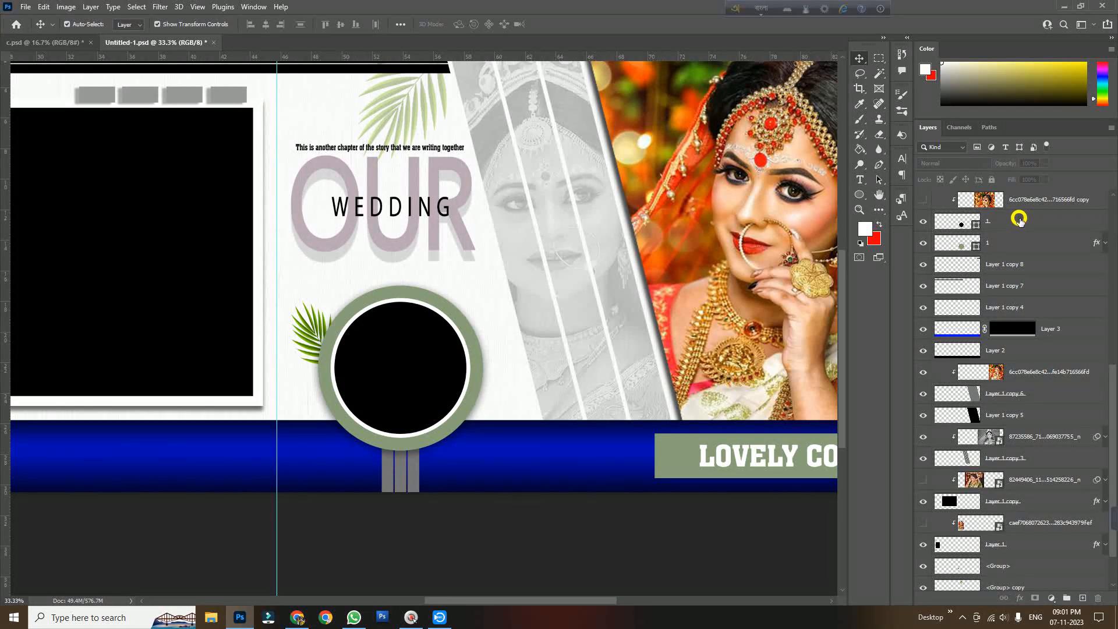
left_click(403, 378)
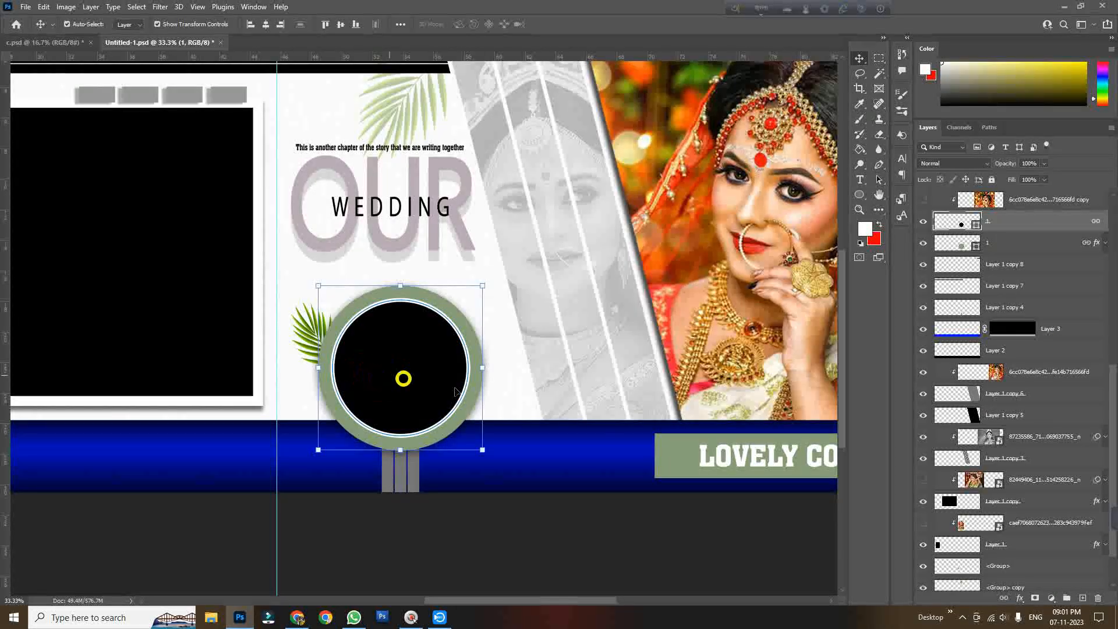
scroll(457, 392, "up", 2)
scroll(1029, 343, "up", 5)
left_click(920, 319)
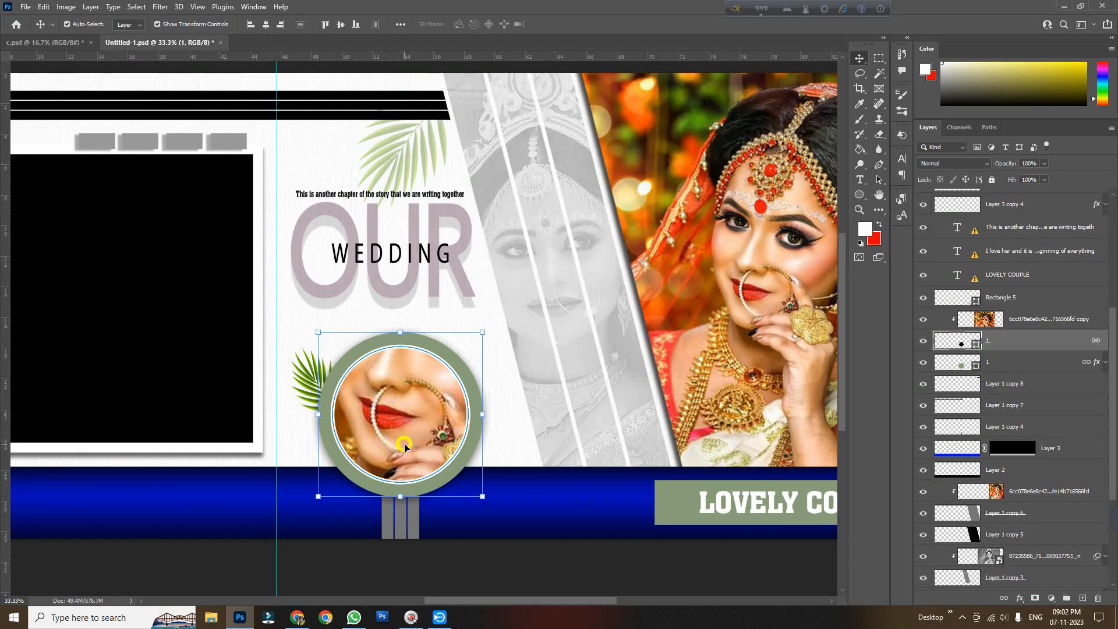
Undo a stray move of the OUR text and select the palm leaf group
left_click(560, 579)
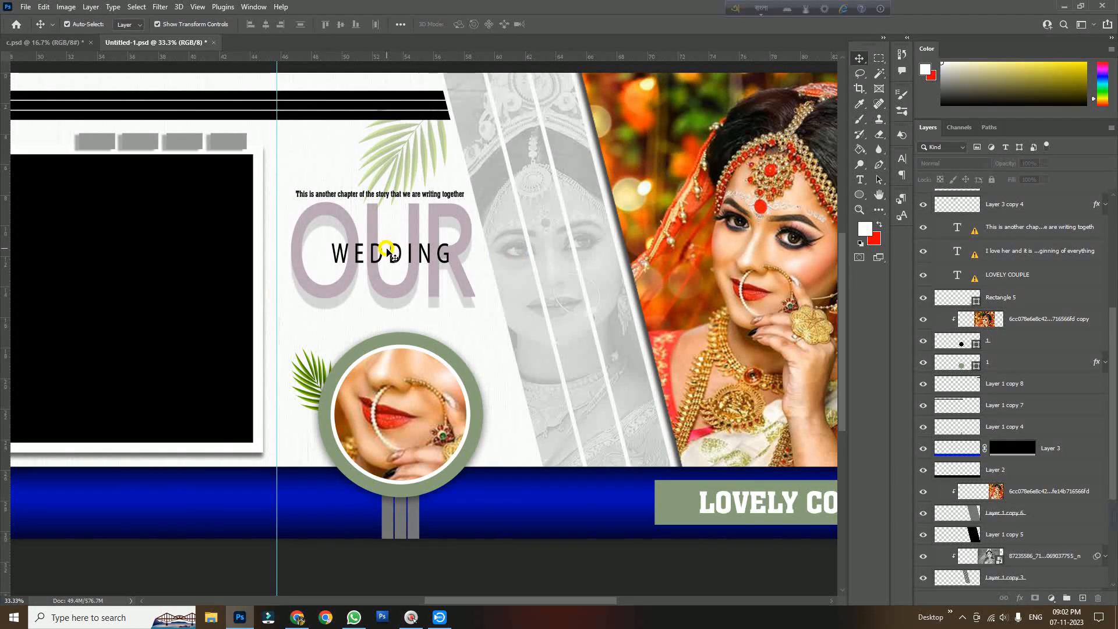
left_click_drag(386, 265, 387, 290)
key("ctrl")
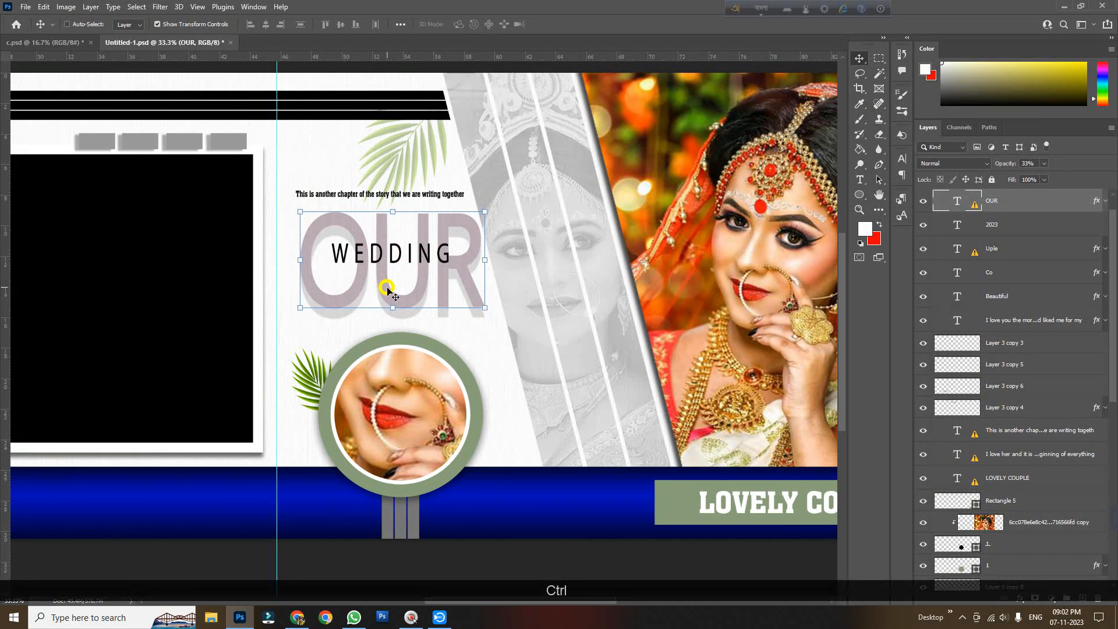
key("ctrl+z")
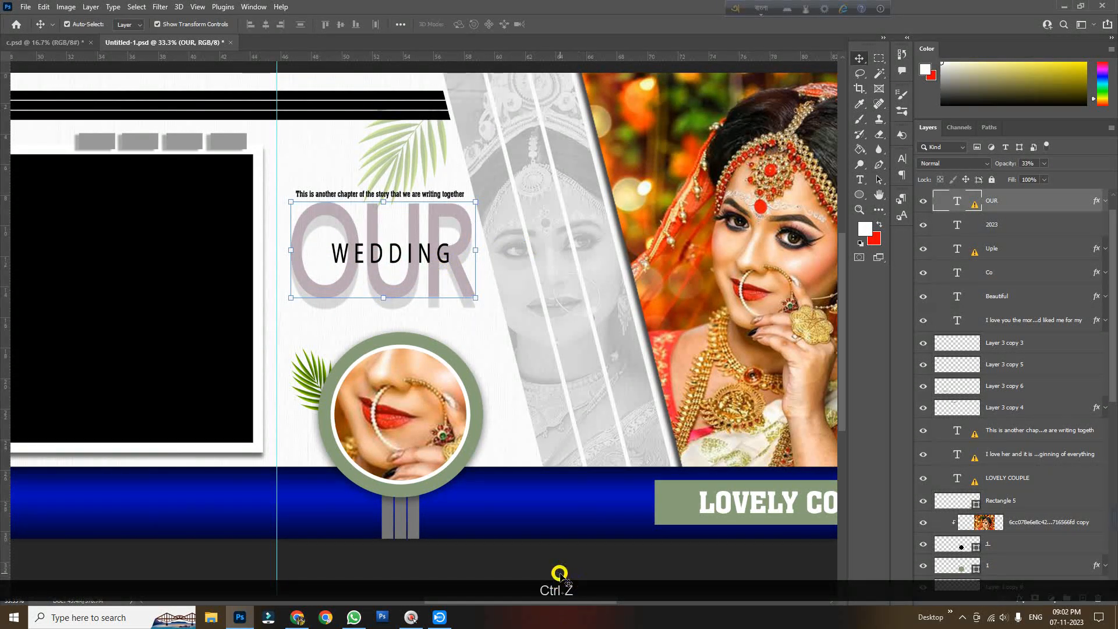
left_click(411, 356)
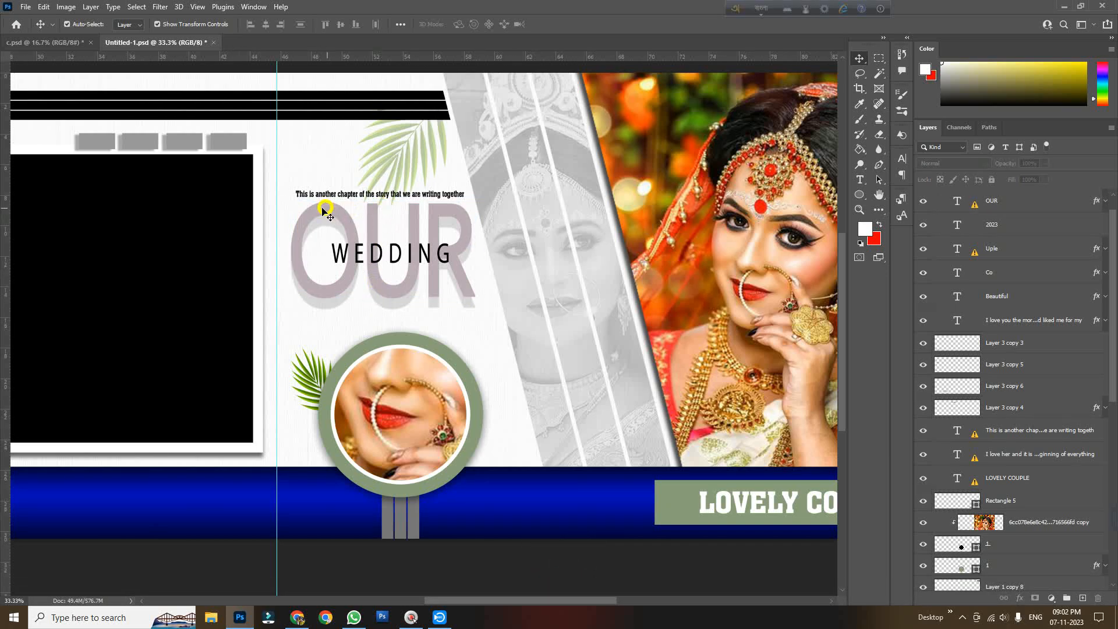
left_click(406, 162)
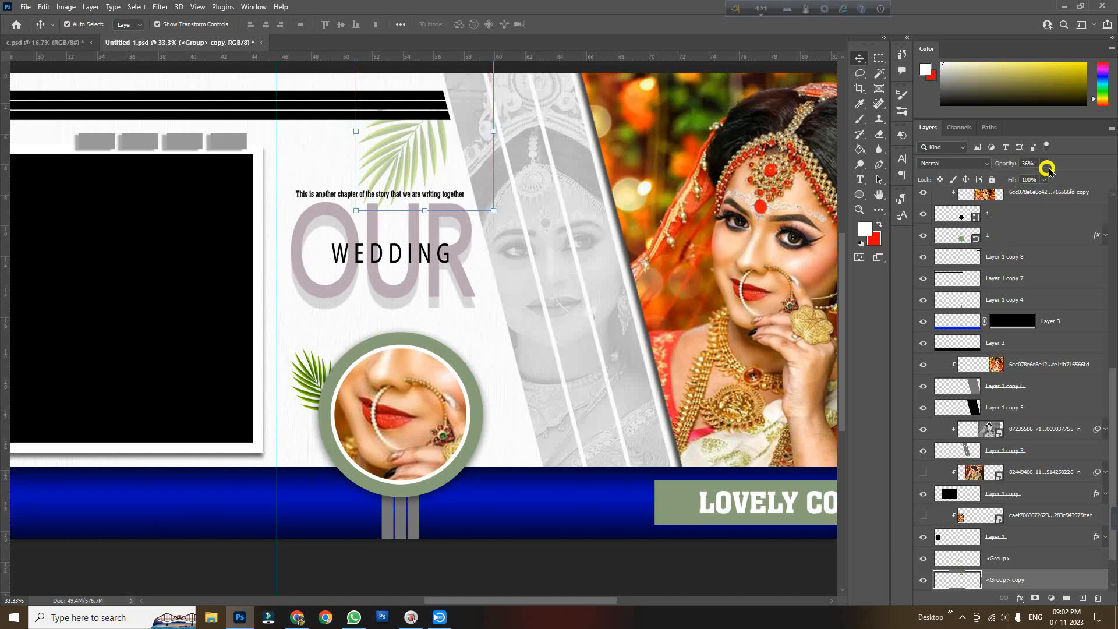
left_click(479, 559)
Try to move the gray tabs above the large photo frame on the left page
key("space")
left_click_drag(388, 430, 809, 430)
left_click_drag(274, 355, 360, 335)
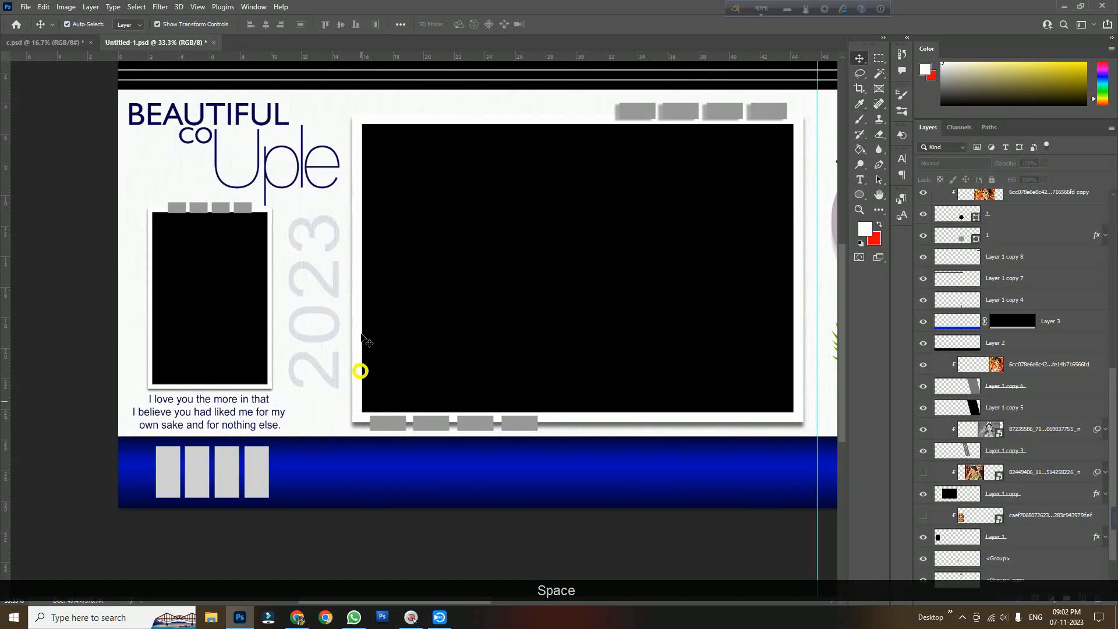
left_click_drag(648, 117, 594, 274)
left_click_drag(229, 297, 624, 117)
left_click_drag(676, 219, 684, 307)
key("ctrl+z")
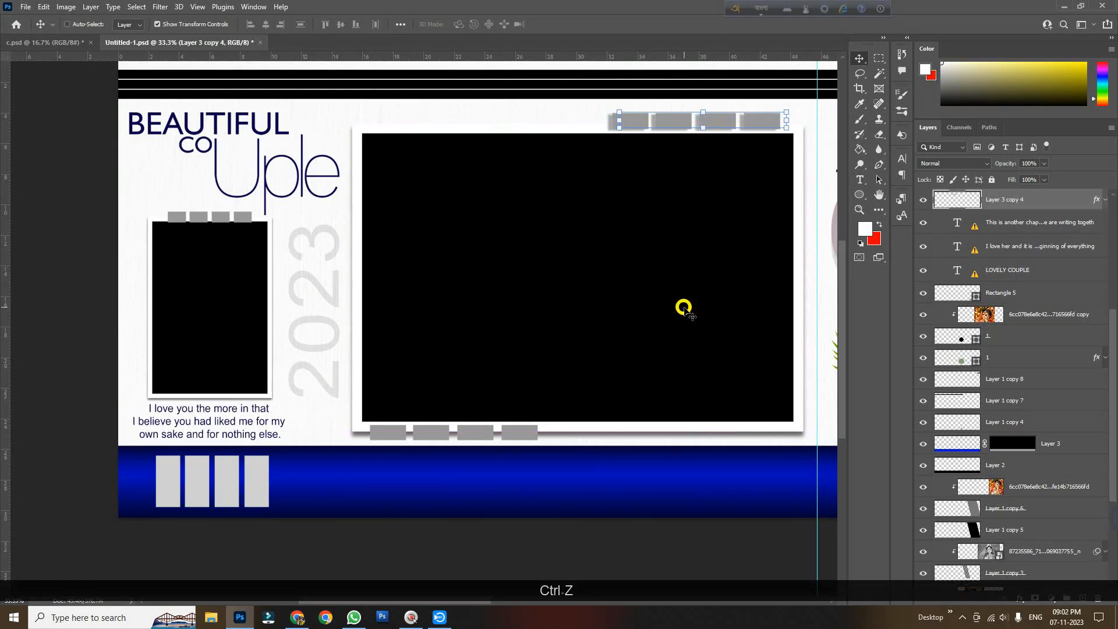
Show the two left-page bride photo layers again inside the large and small frames
left_click(539, 546)
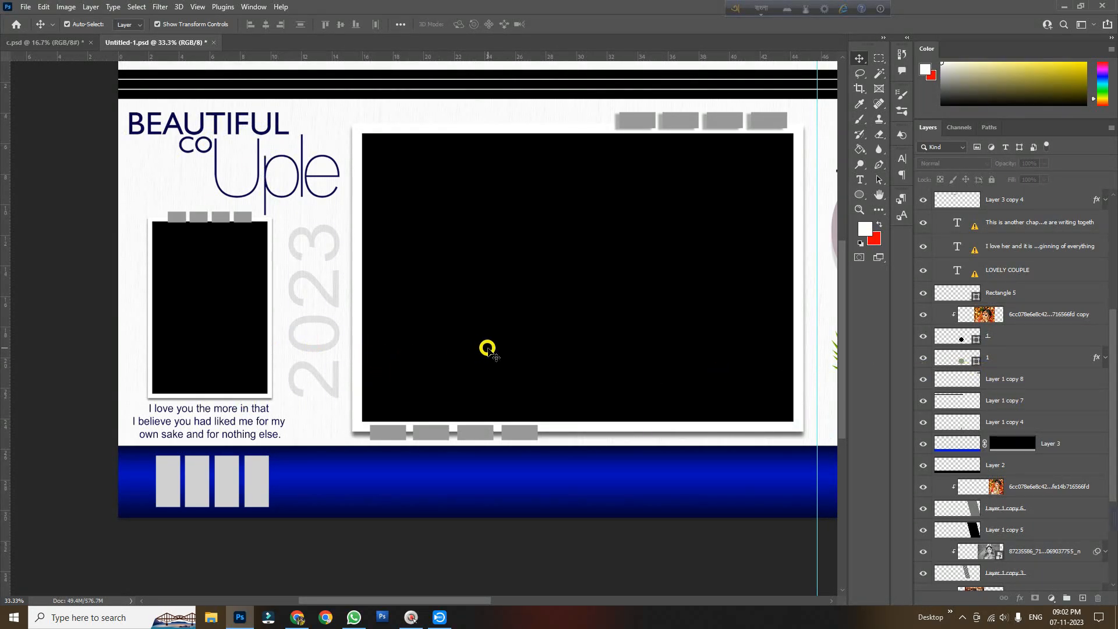
left_click(490, 349)
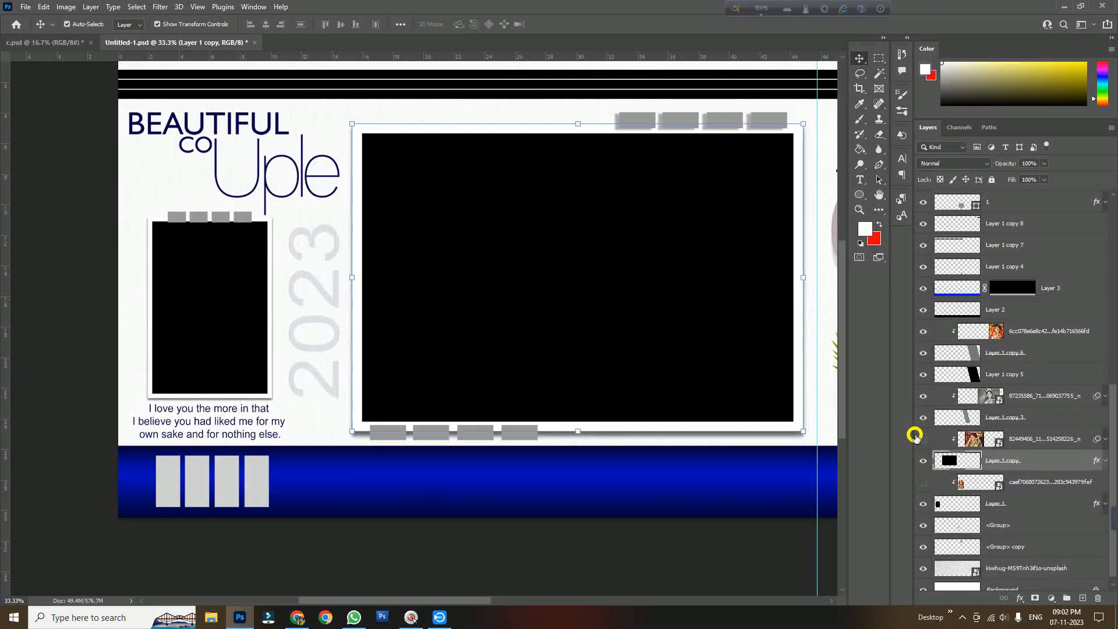
left_click(923, 439)
left_click(923, 483)
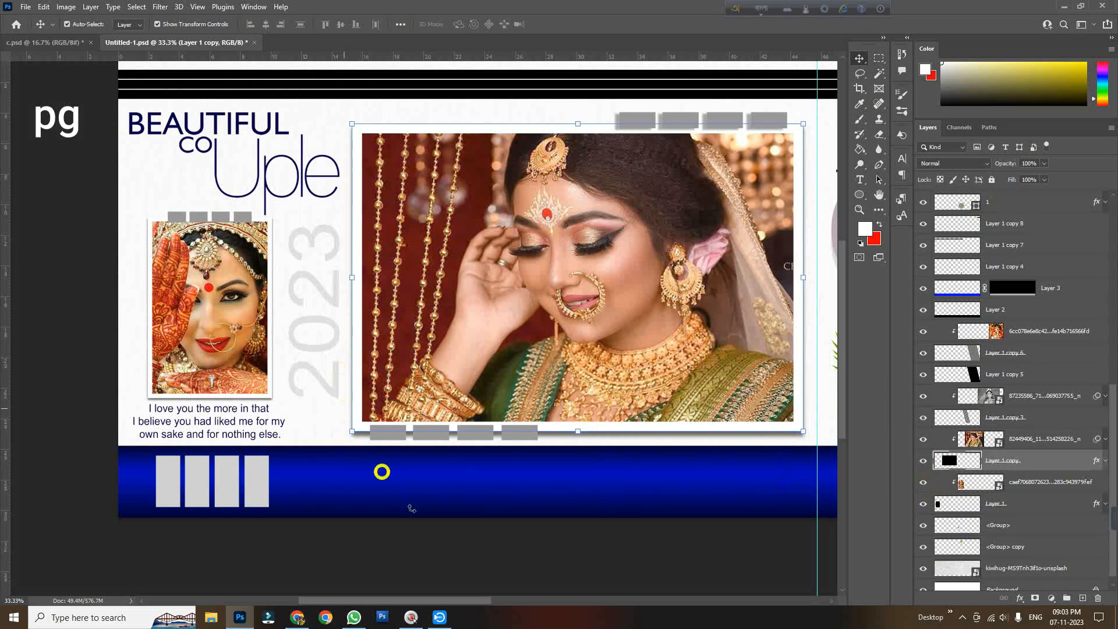
left_click(444, 572)
left_click(518, 509, "ctrl+alt")
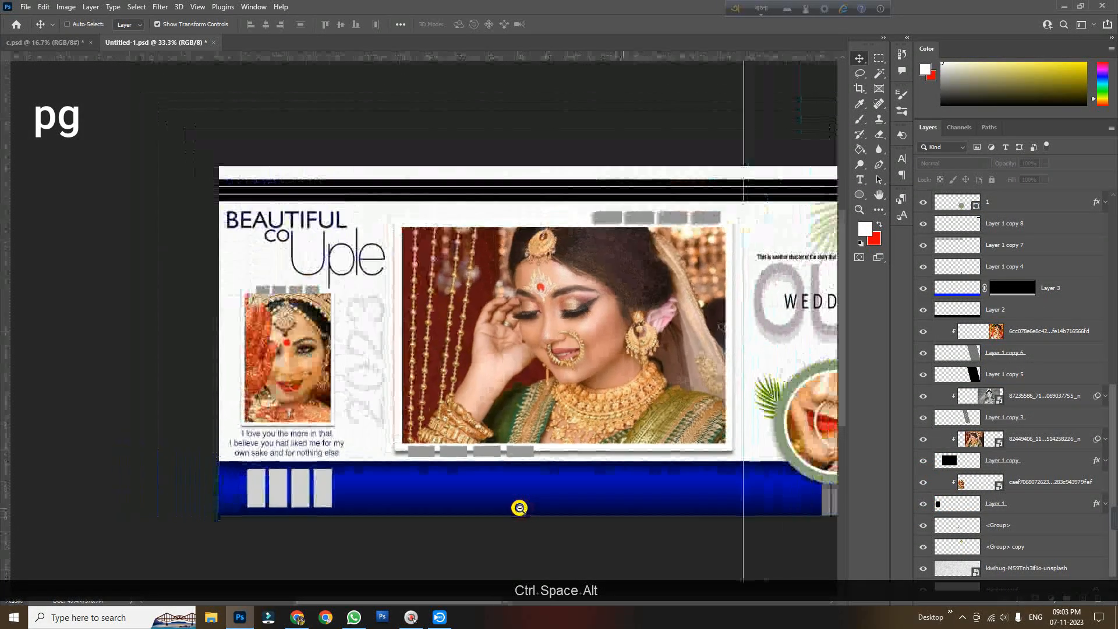
left_click(518, 510, "ctrl+alt")
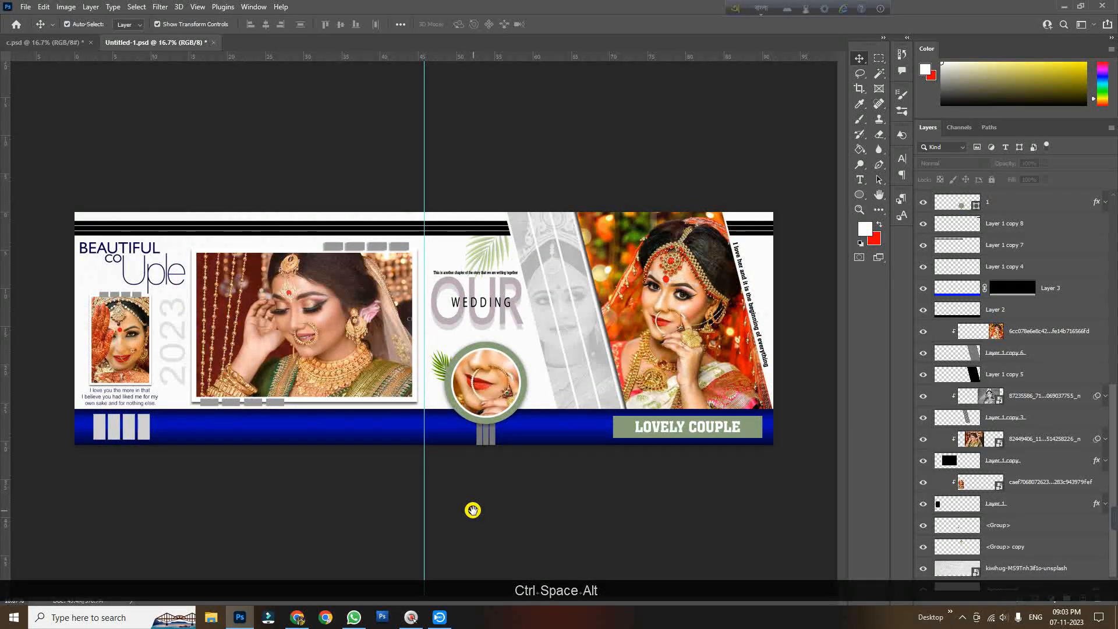